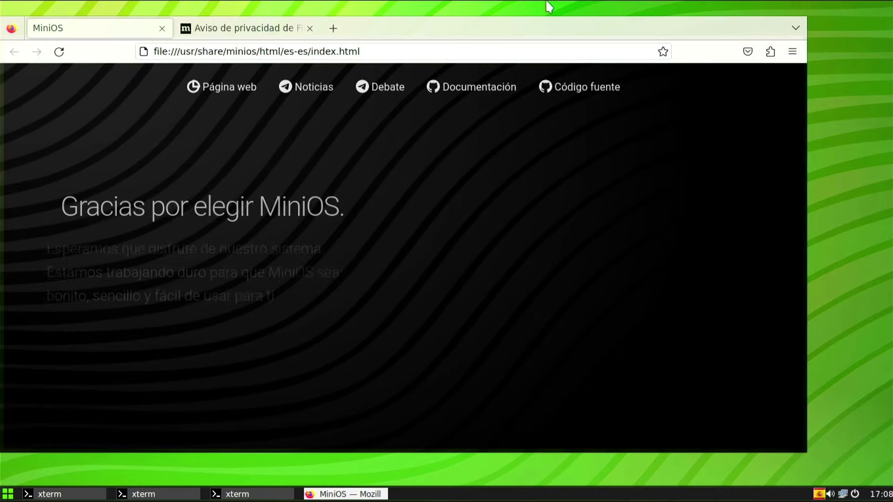
Step: Search the web for "youtube" in a new browser tab
double_click(404, 19)
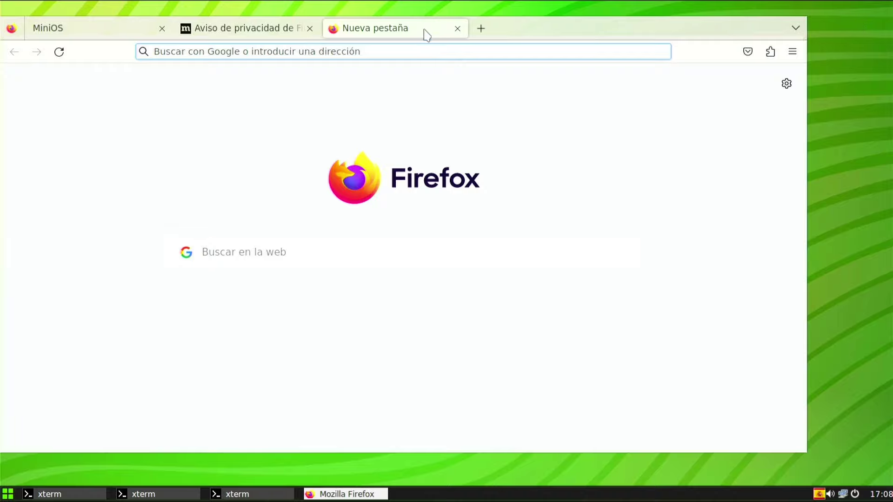
left_click(413, 52)
type("youtube")
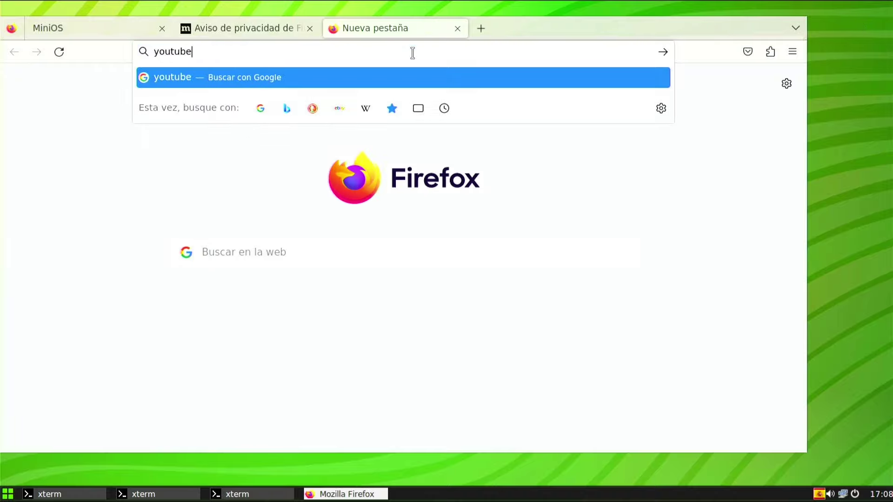
key("Return")
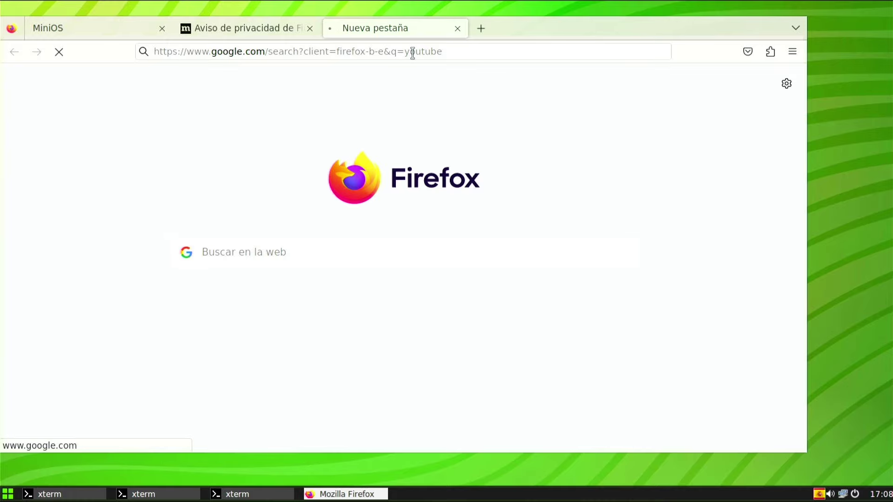
Step: Enlarge the browser window so the search results page fills the full screen width
right_click(516, 28)
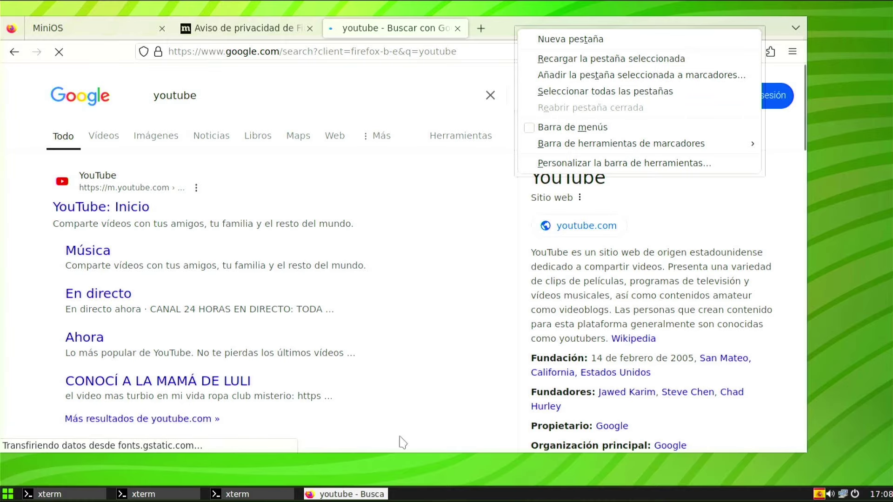
right_click(343, 494)
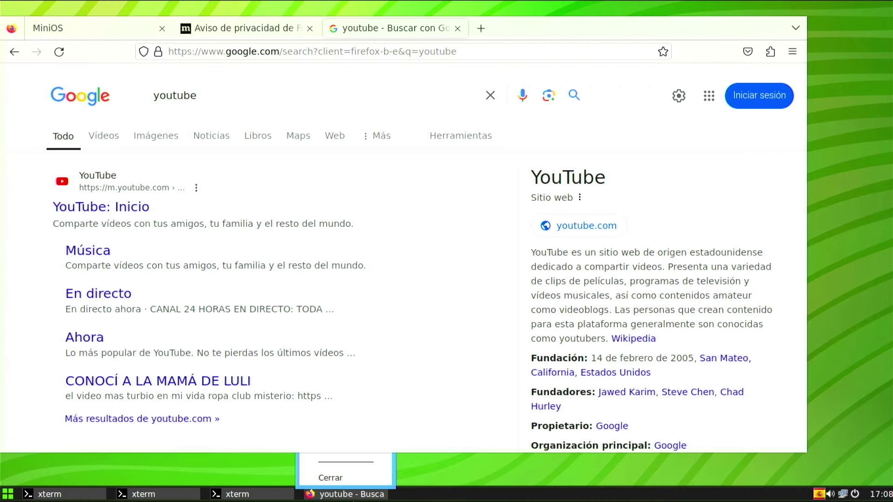
left_click(345, 494)
left_click(360, 495)
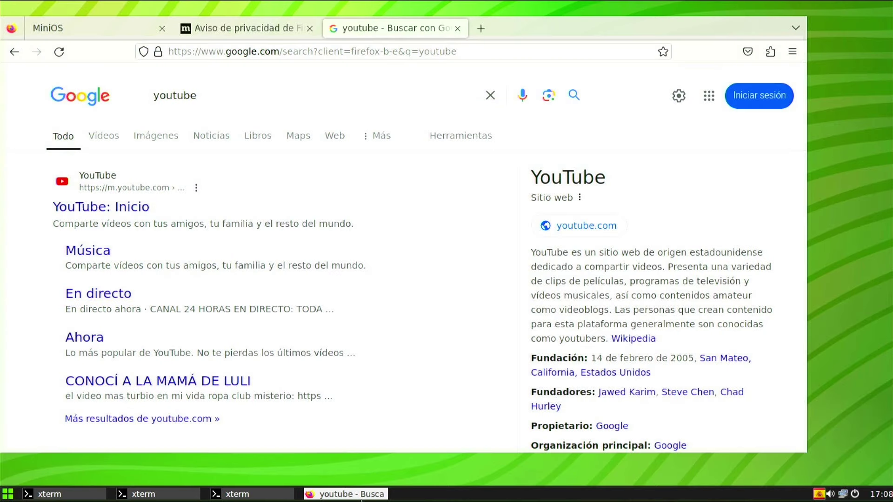
left_click(361, 494)
right_click(325, 494)
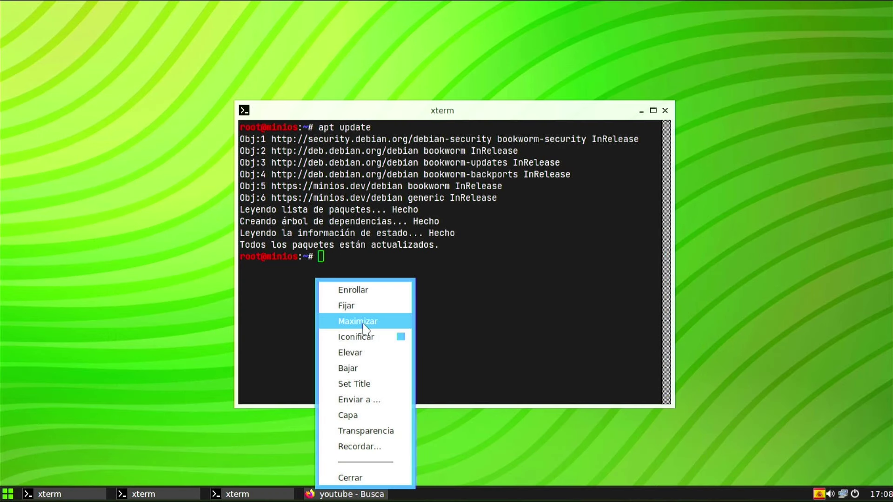
left_click(225, 347)
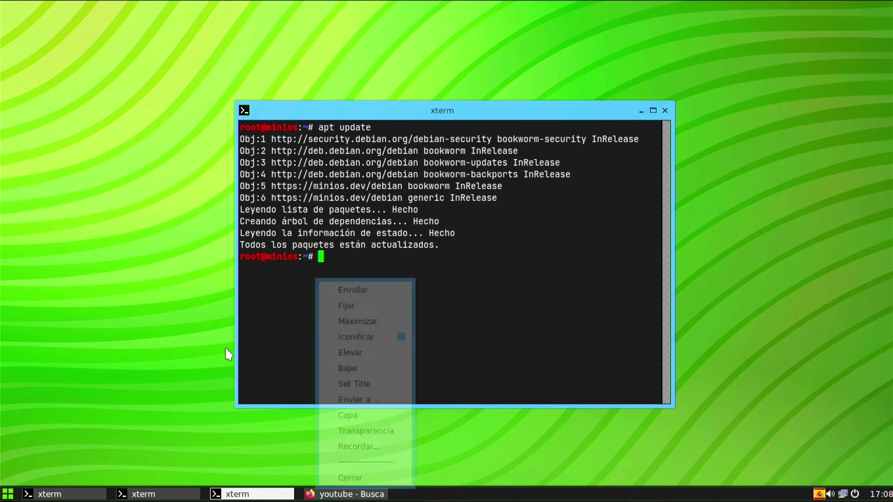
left_click(366, 495)
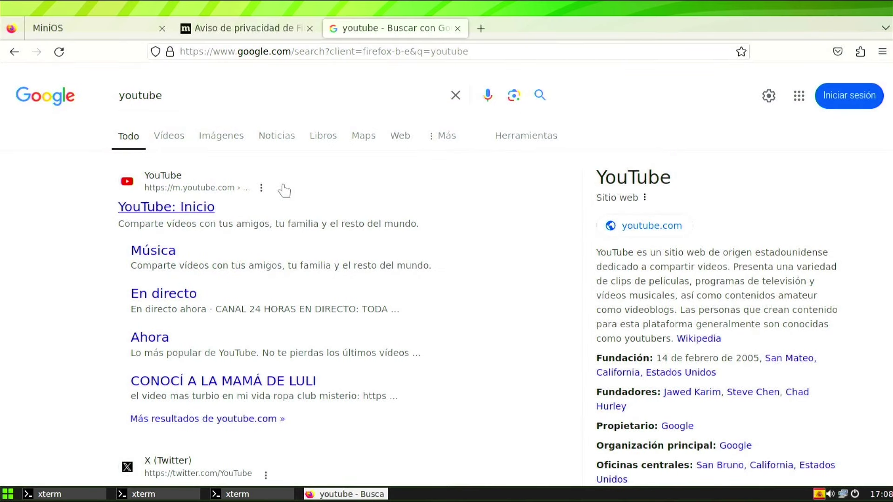
Step: Go to YouTube from the results and find the Máquinas Linuxeras channel page by searching for "maquinas linuxeras"
left_click(211, 207)
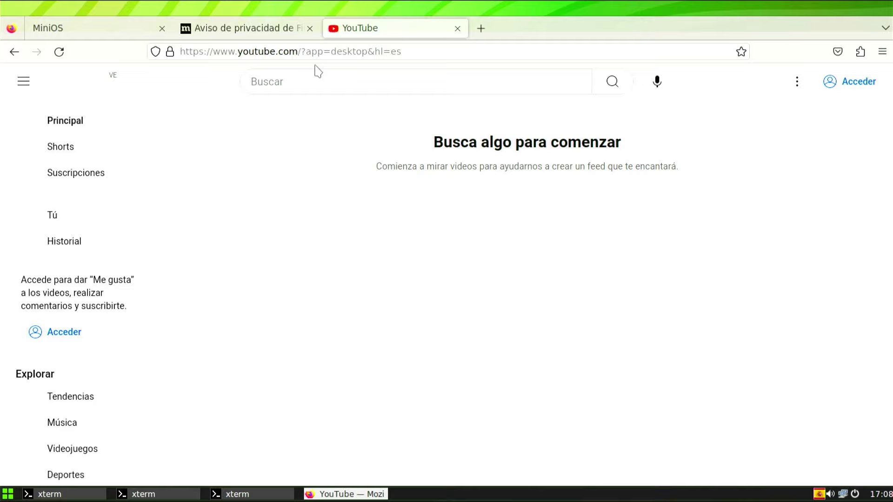
left_click(320, 82)
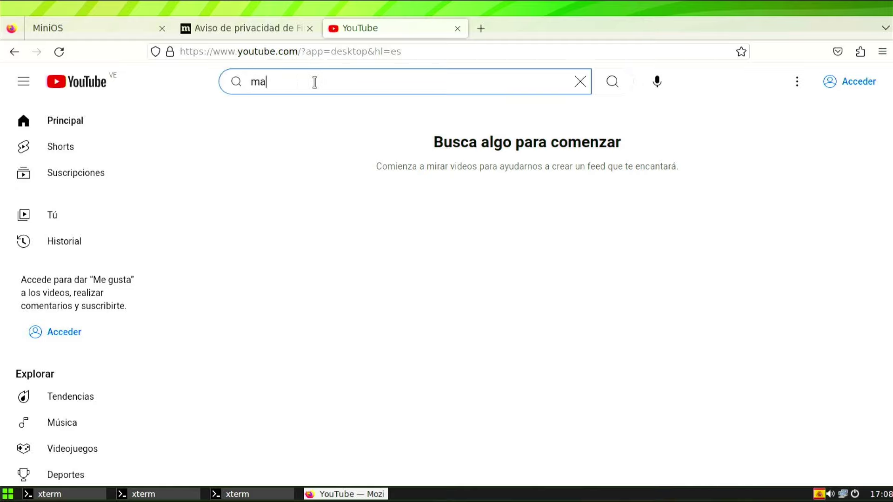
type("maquinas linuxeras")
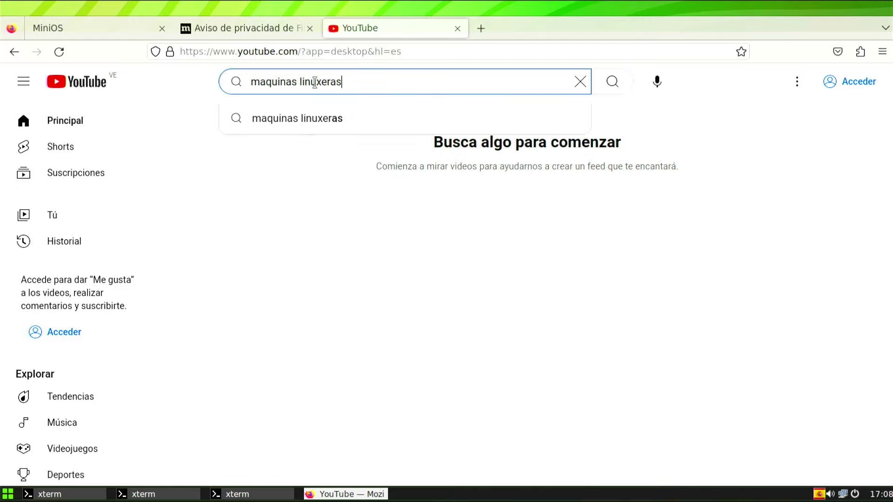
key("Return")
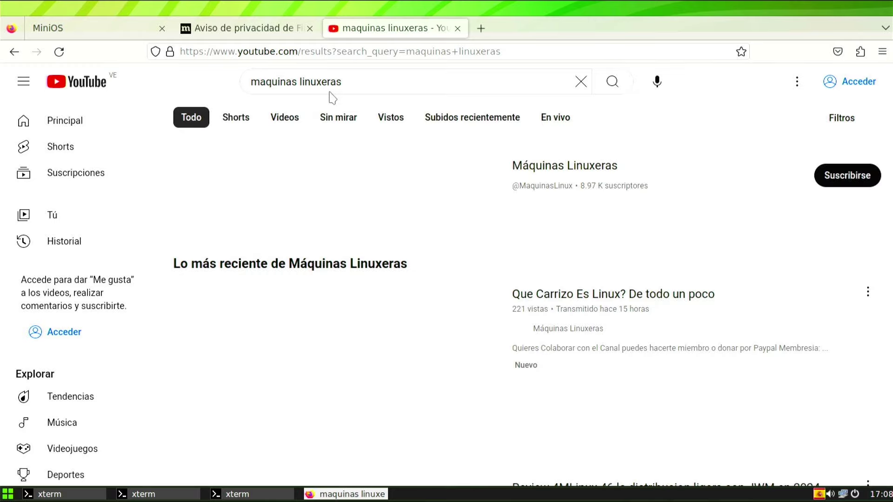
left_click(545, 173)
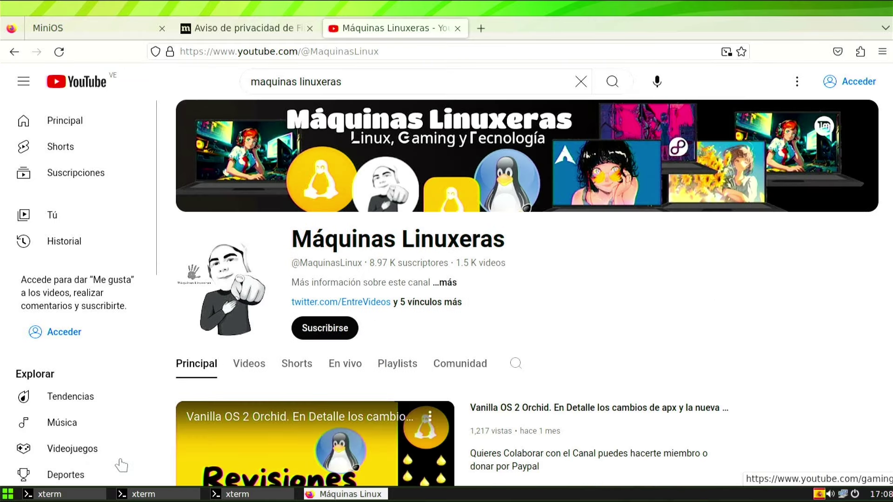
Step: Minimize the browser to check the system monitor and other xterm windows, and return to the YouTube channel page
left_click(147, 495)
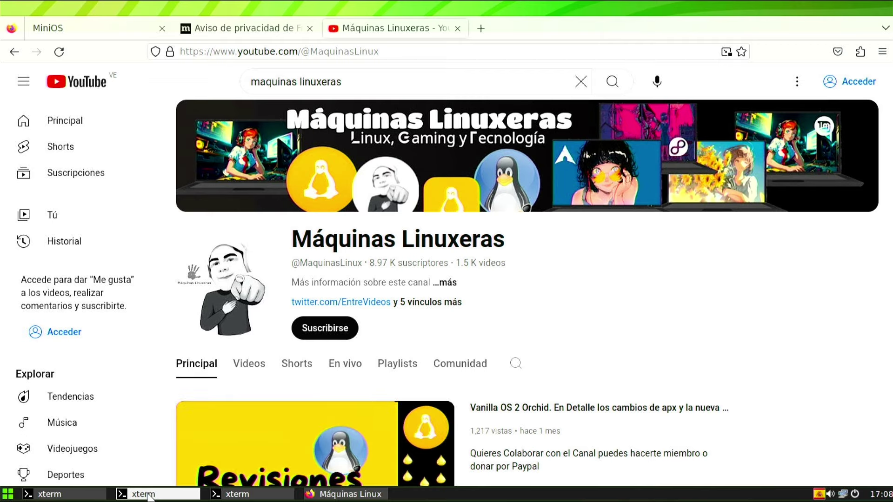
left_click(70, 496)
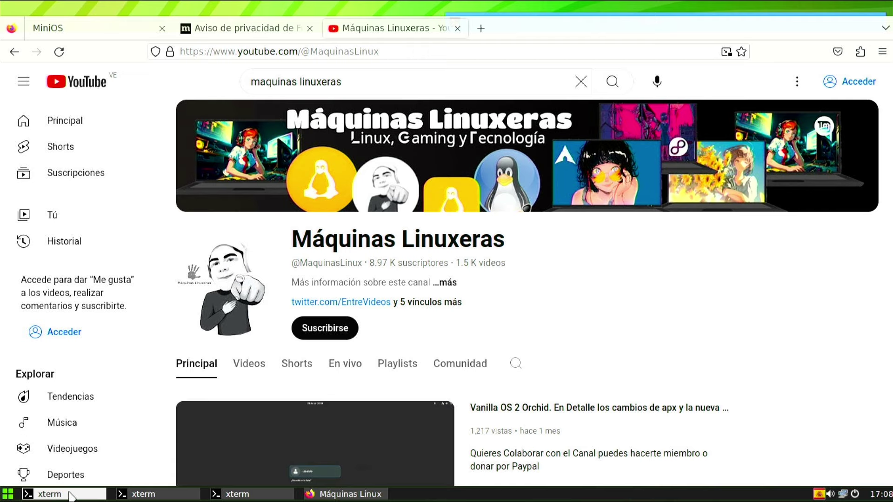
left_click(134, 496)
left_click(357, 496)
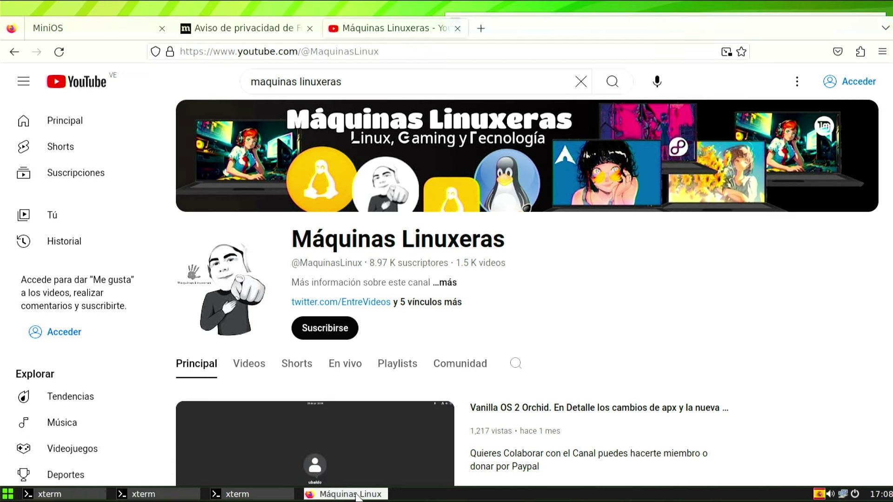
left_click(357, 496)
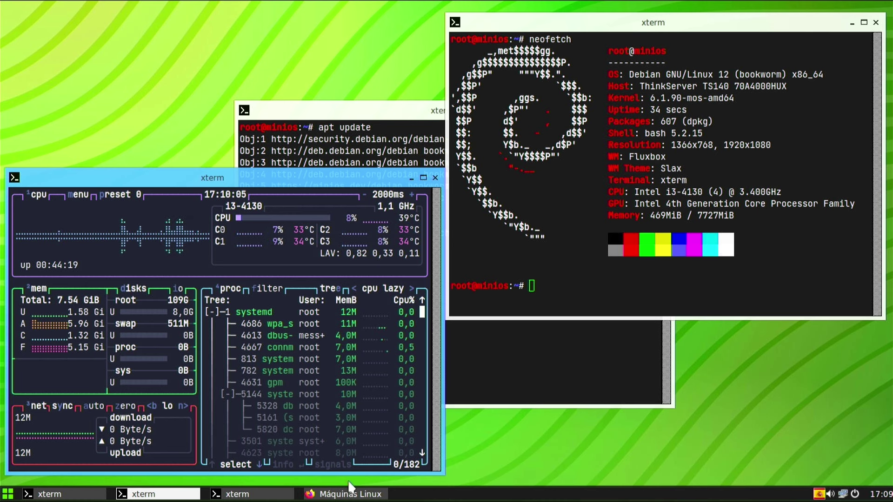
left_click(345, 495)
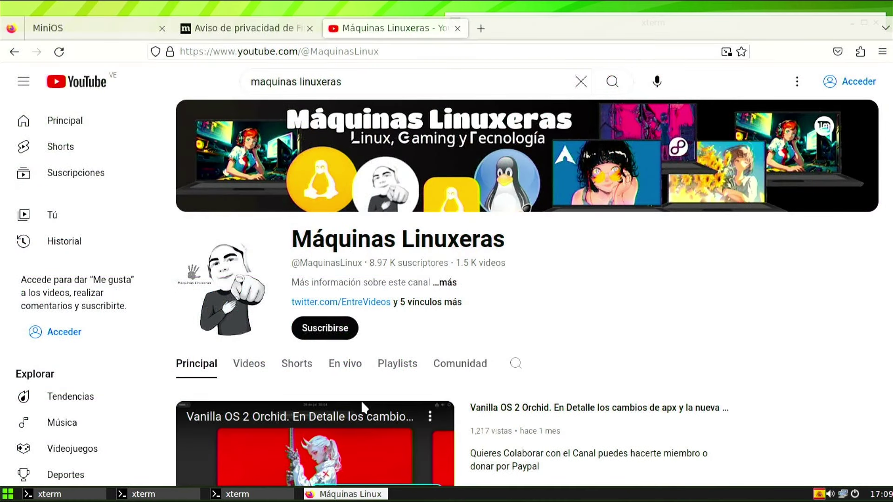
Step: Look over the channel's main page and open its Comunidad section
scroll(360, 405, "down", 5)
scroll(361, 405, "up", 3)
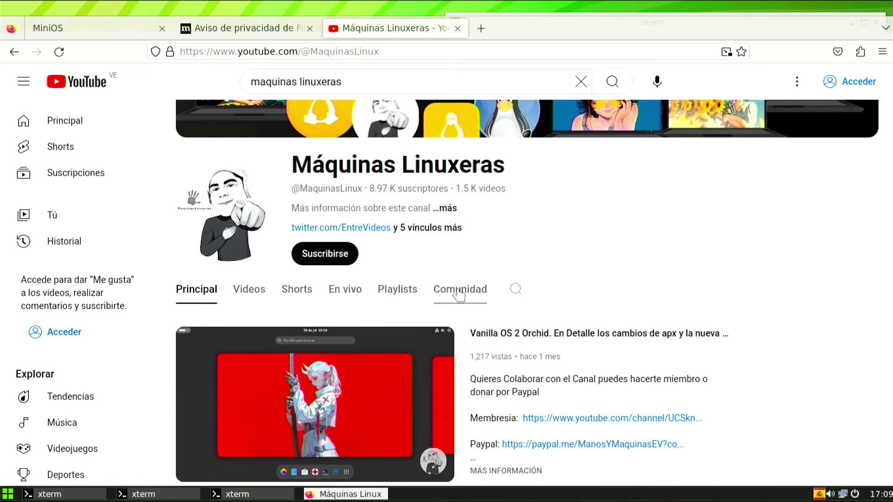
left_click(459, 296)
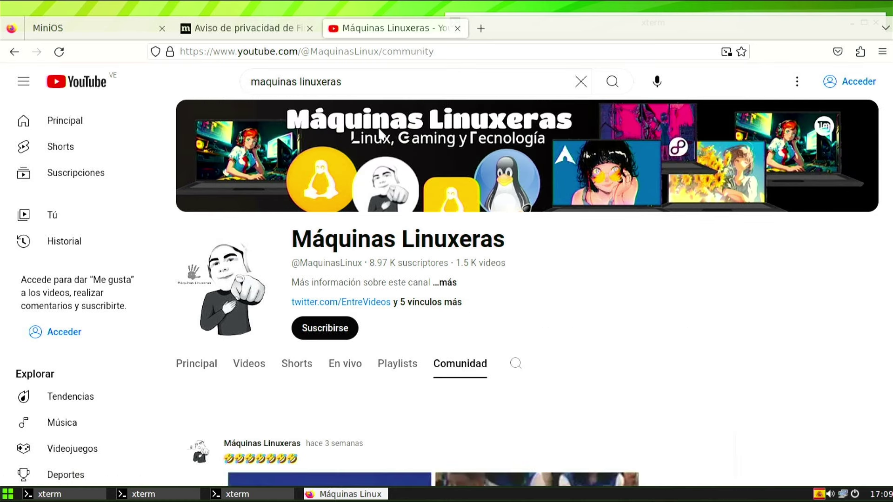
Step: Search YouTube for "blender open movie" and play the video "CHARGE - Blender Open Movie"
left_click(356, 83)
left_click_drag(356, 83, 205, 72)
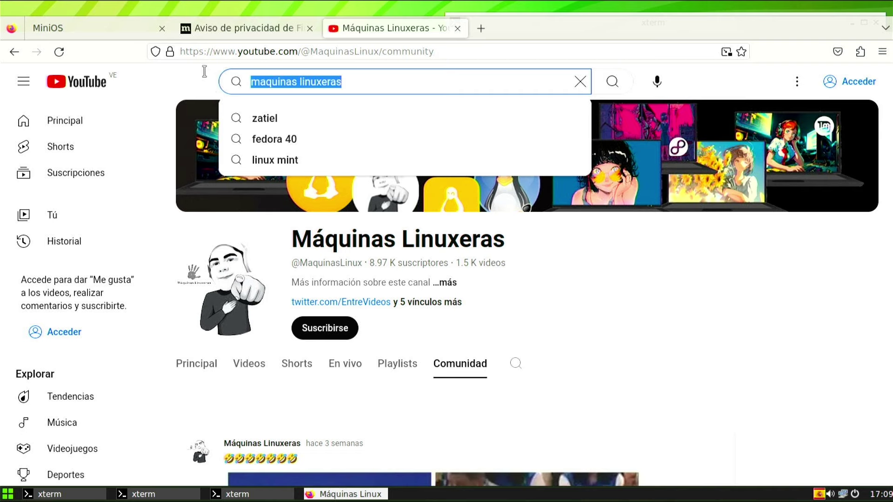
type("blend")
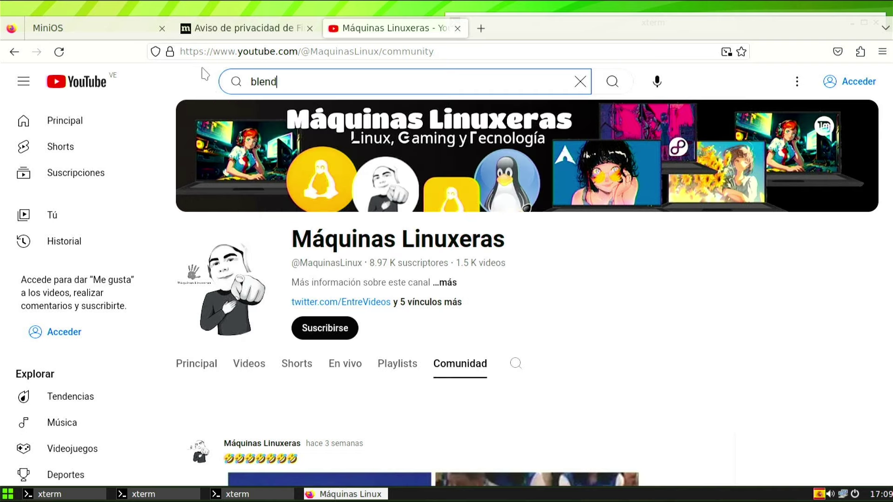
type("er open movie")
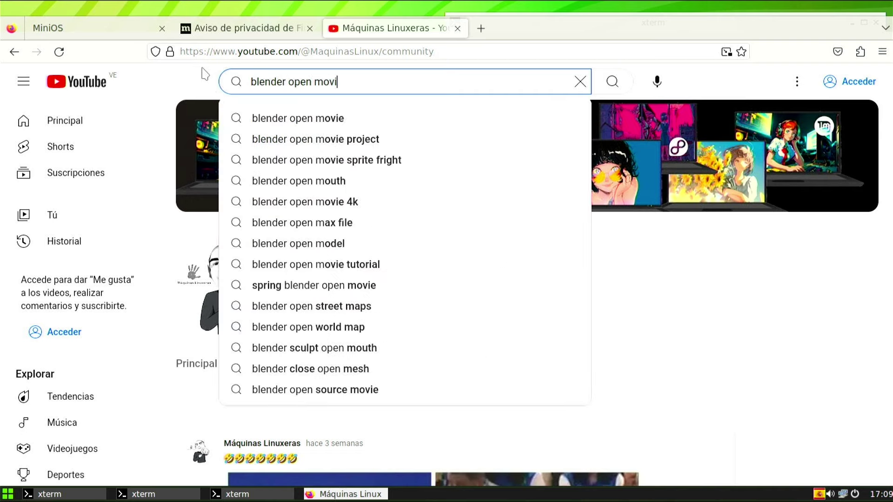
key("Return")
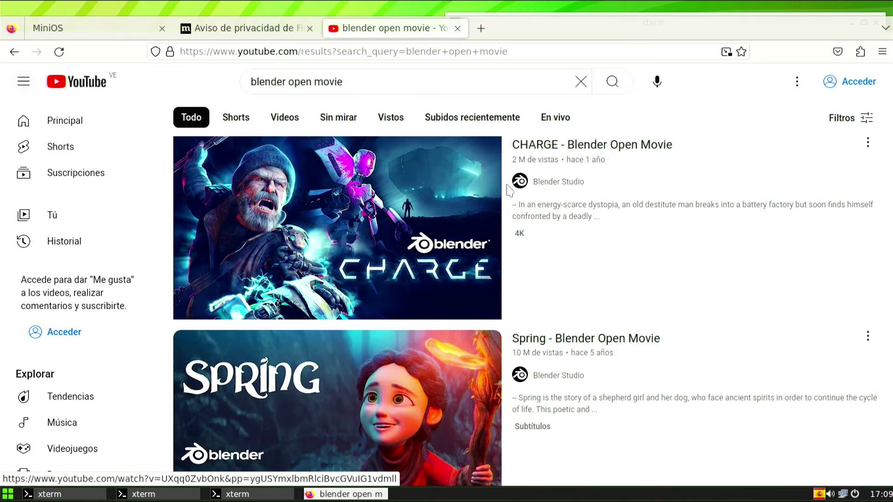
left_click(430, 195)
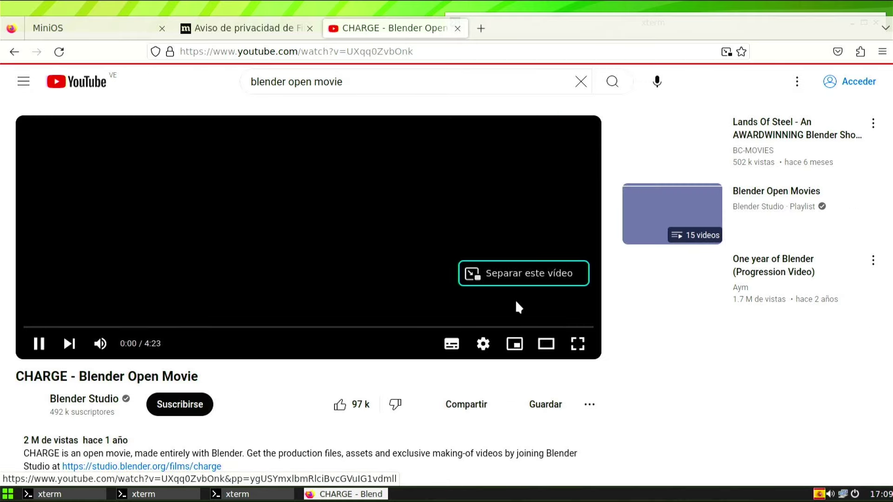
Step: Switch the CHARGE video to theater mode and display its playback statistics (Estadísticas)
left_click(547, 345)
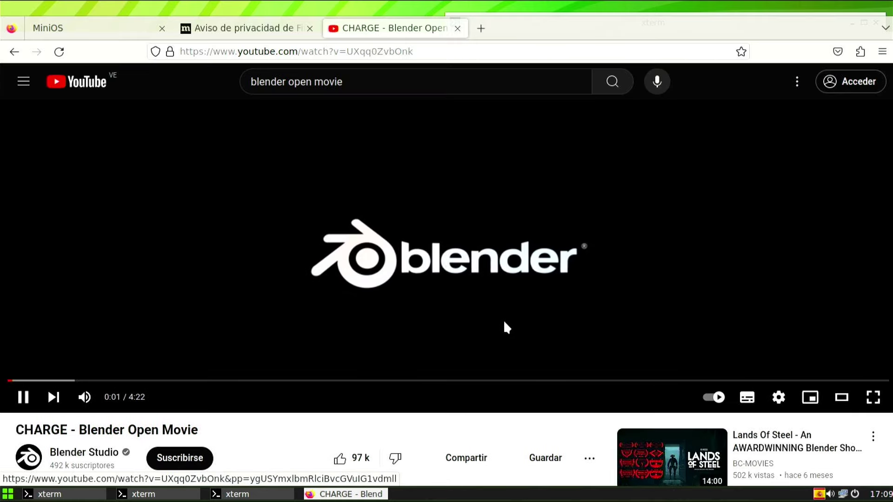
right_click(446, 213)
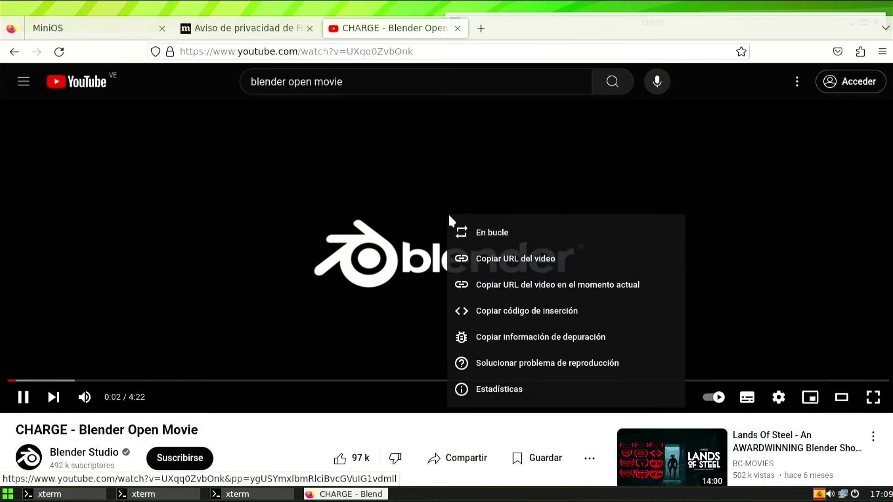
left_click(538, 394)
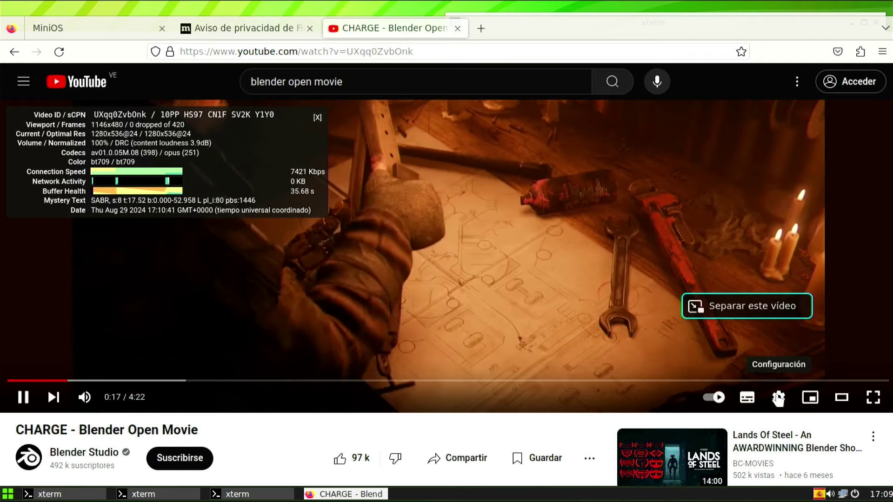
Step: Set the CHARGE video's playback quality to 1080p
left_click(779, 397)
left_click(777, 365)
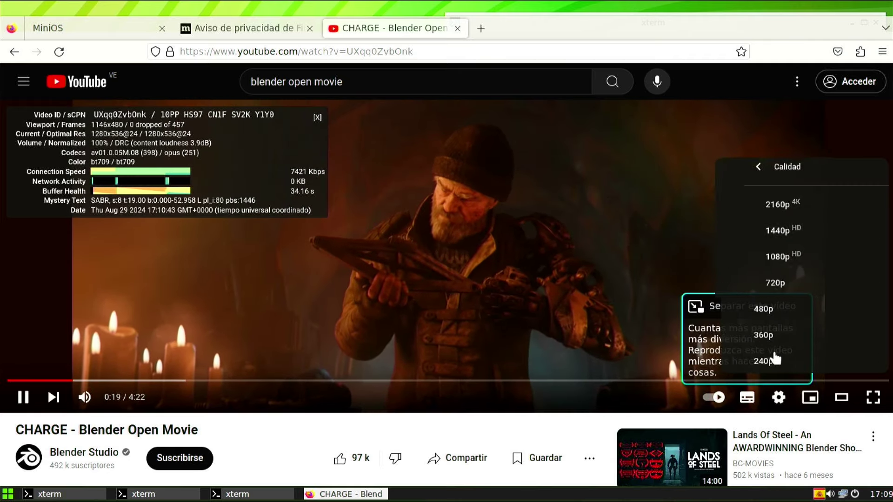
left_click(771, 258)
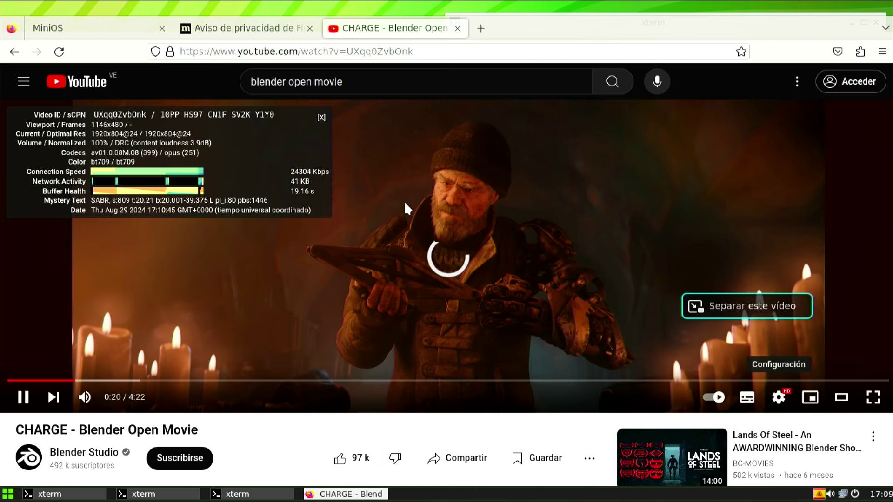
Step: Set the CHARGE video's playback quality to 1440p
left_click(779, 398)
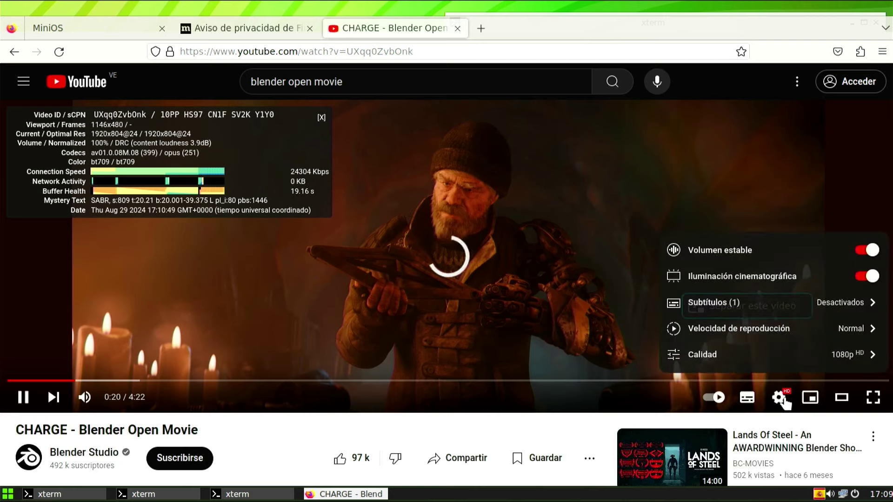
left_click(783, 400)
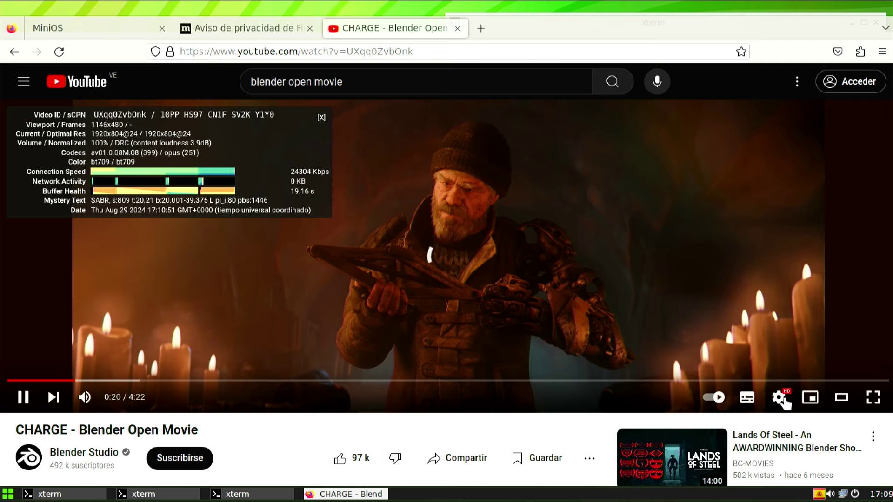
left_click(783, 400)
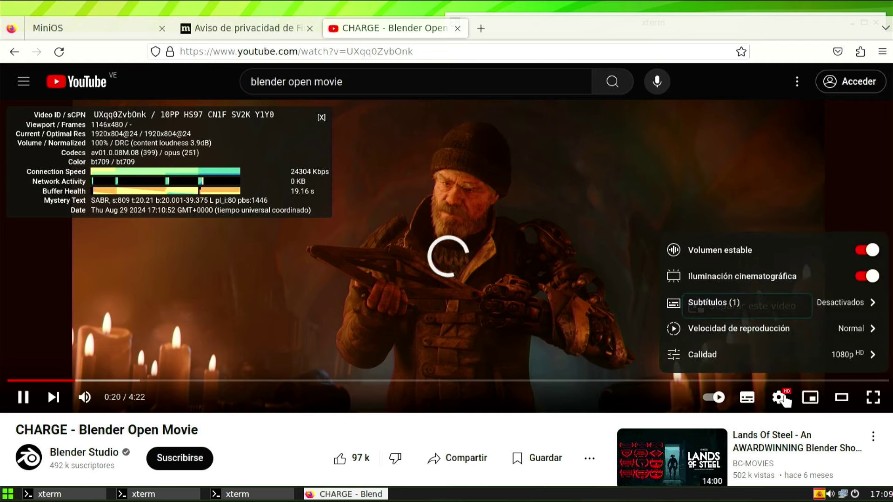
left_click(782, 352)
left_click(767, 230)
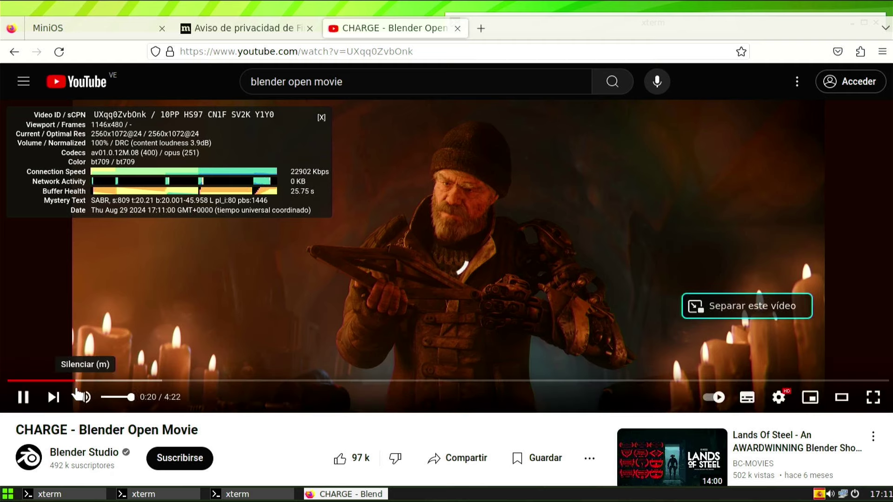
Step: Skip ahead in the CHARGE video and set its playback quality to 2160p 4K
left_click(89, 381)
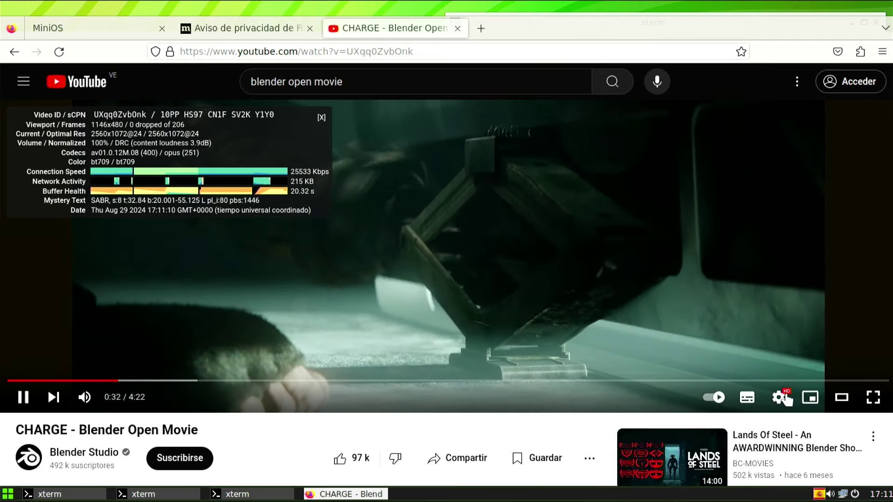
left_click(785, 398)
left_click(805, 358)
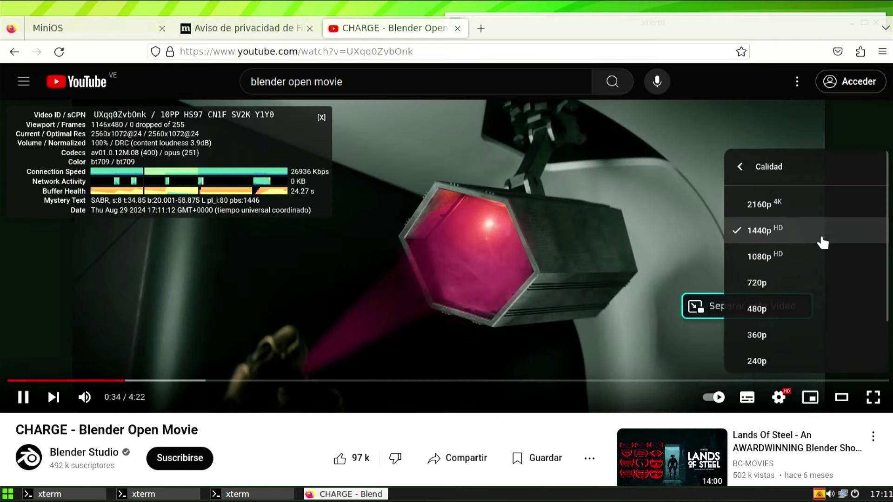
left_click(816, 214)
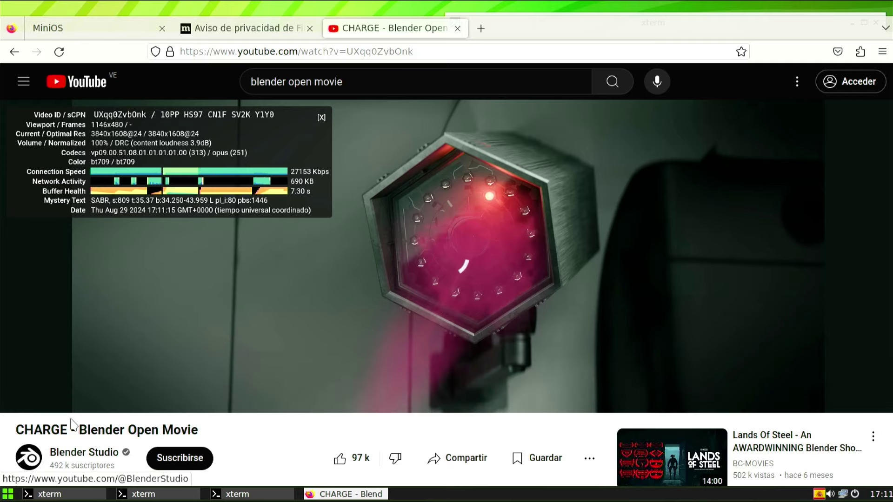
left_click(133, 380)
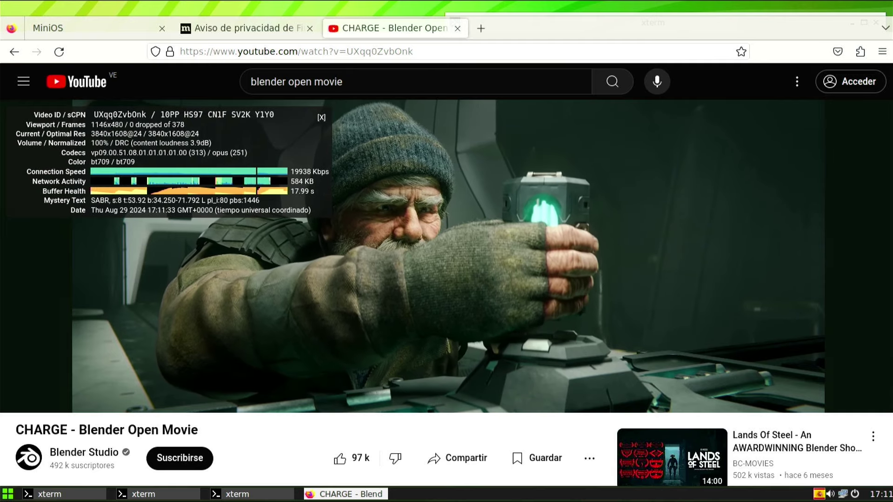
Step: Pause the CHARGE video and minimize the browser window
left_click(604, 265)
left_click(376, 496)
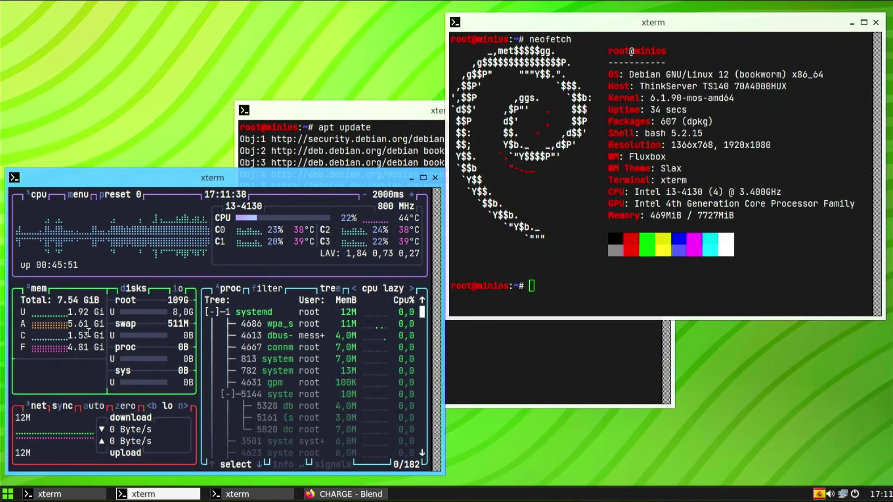
Step: Open the file manager and go to the VideoBlendertest folder inside Videos
left_click(13, 496)
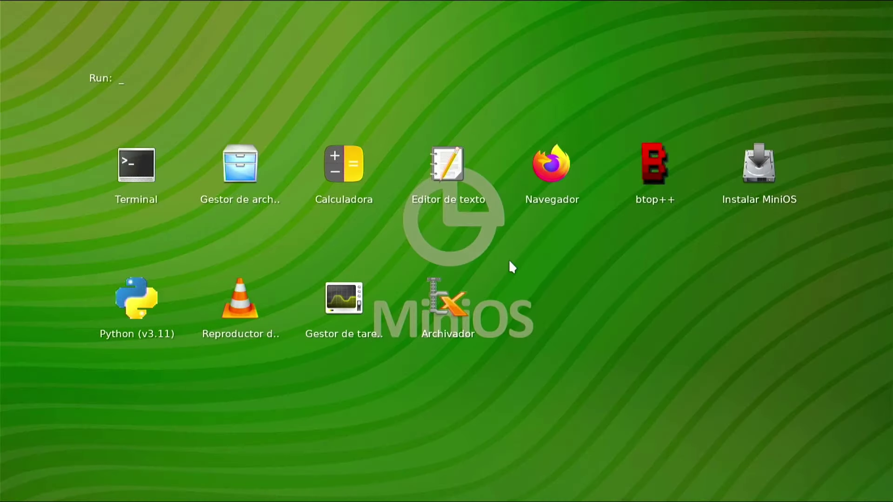
left_click(257, 173)
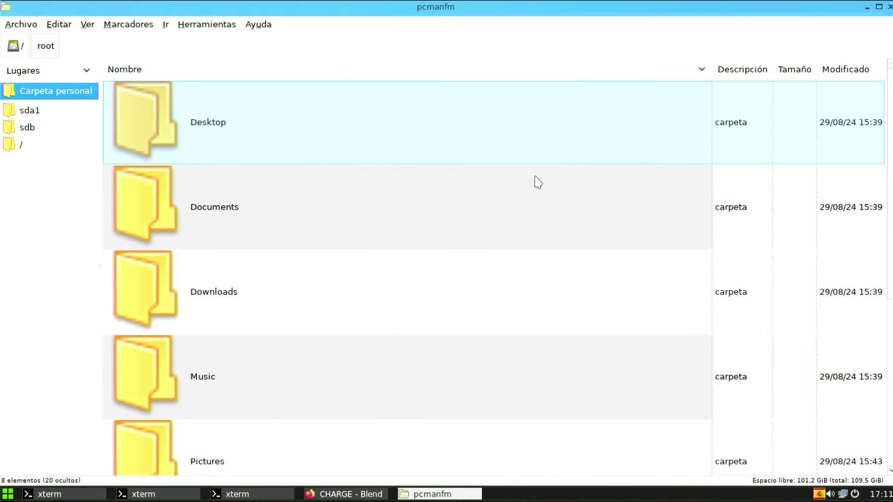
scroll(293, 387, "down", 5)
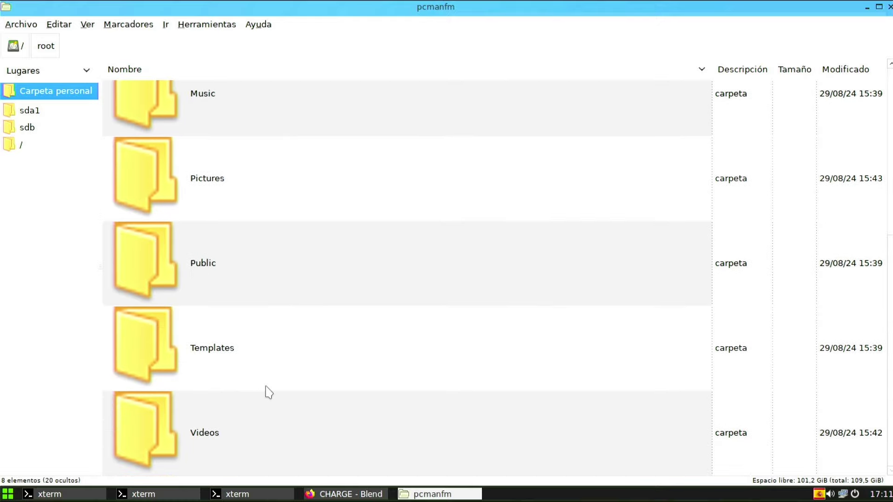
left_click(287, 428)
double_click(286, 427)
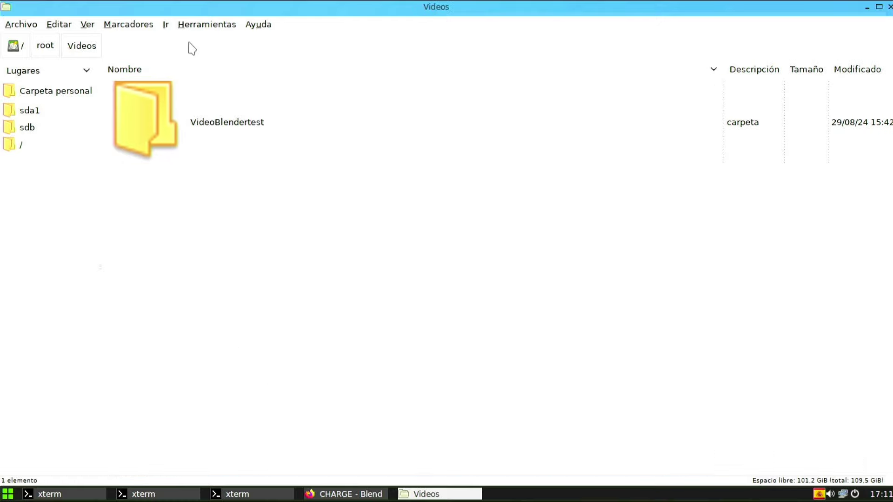
double_click(189, 105)
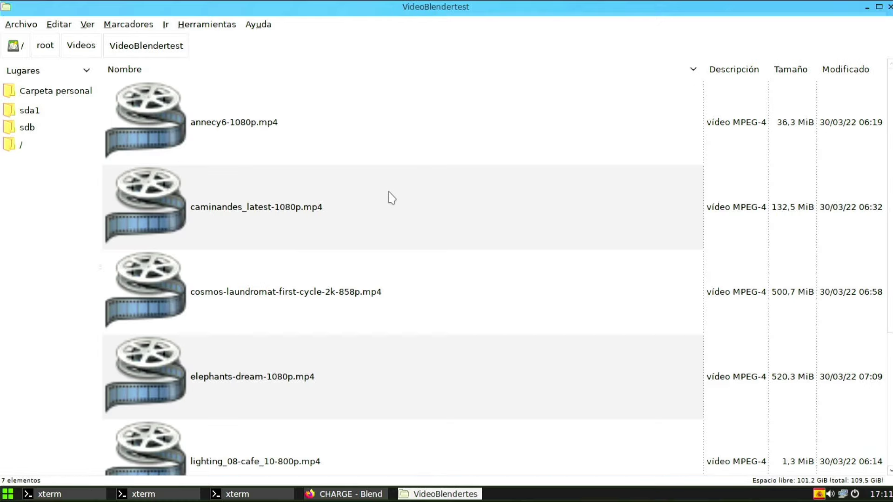
Step: Try to open caminandes_latest-1080p.mp4 and look through the installed application categories for a video player
double_click(343, 207)
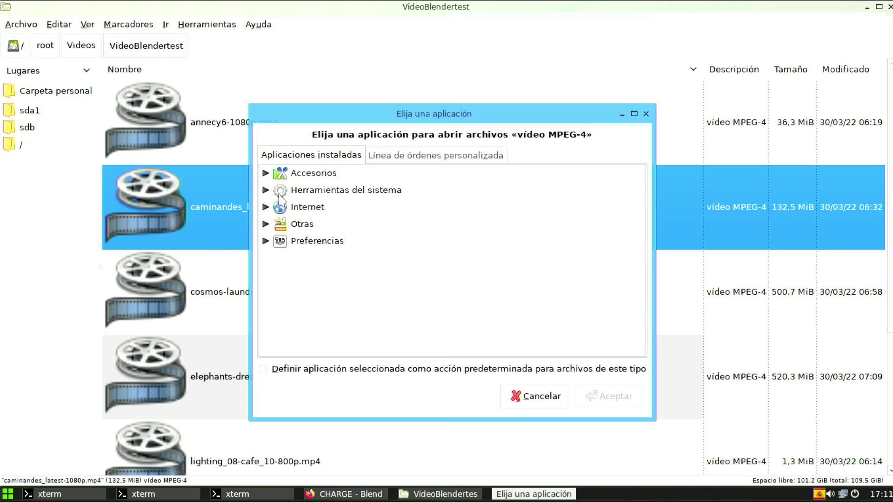
left_click(266, 224)
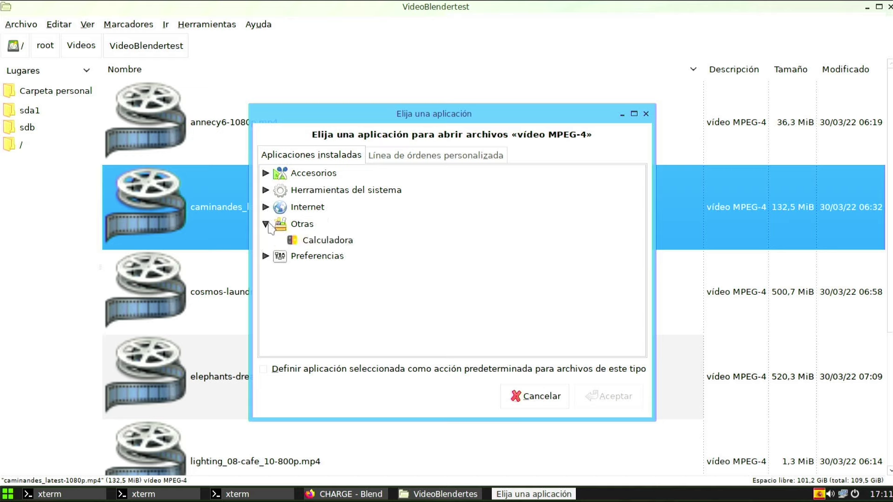
left_click(265, 224)
left_click(266, 207)
left_click(265, 207)
left_click(265, 191)
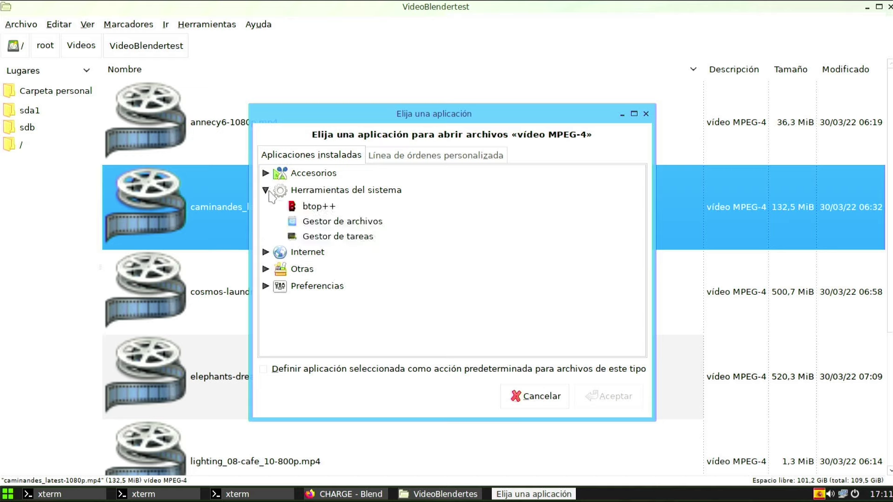
left_click(265, 190)
left_click(266, 173)
left_click(266, 173)
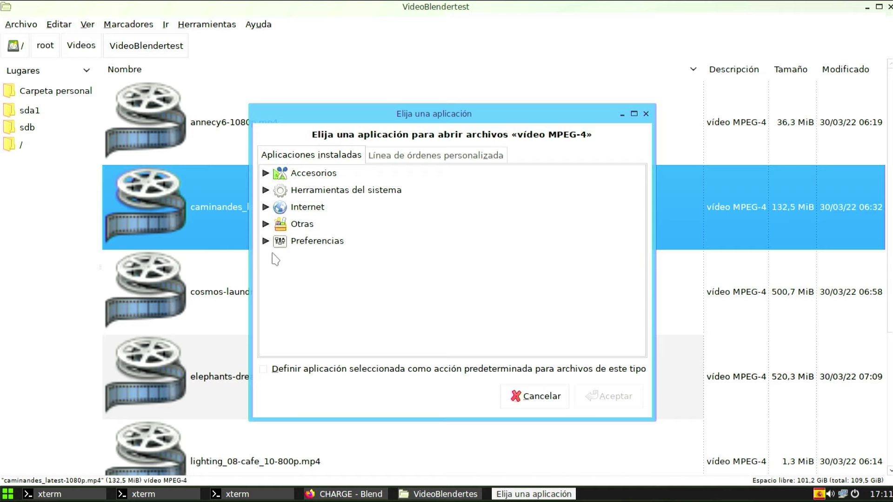
left_click(266, 241)
left_click(266, 241)
left_click(266, 241)
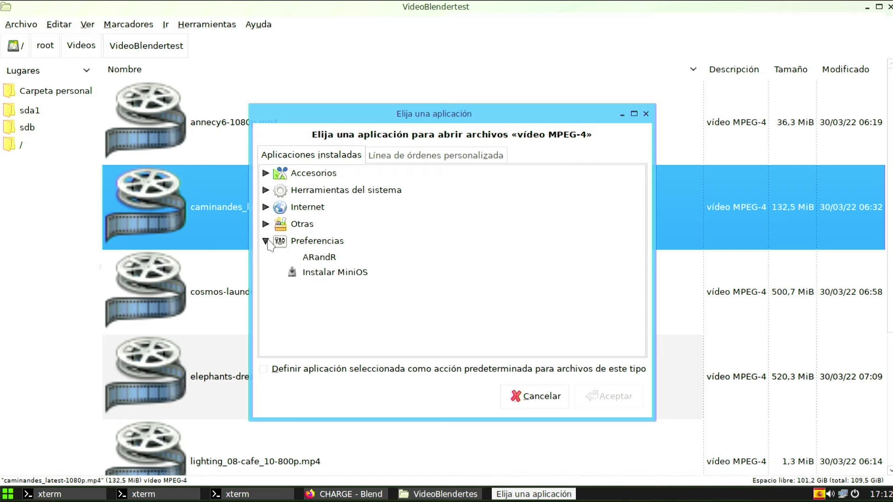
left_click(561, 400)
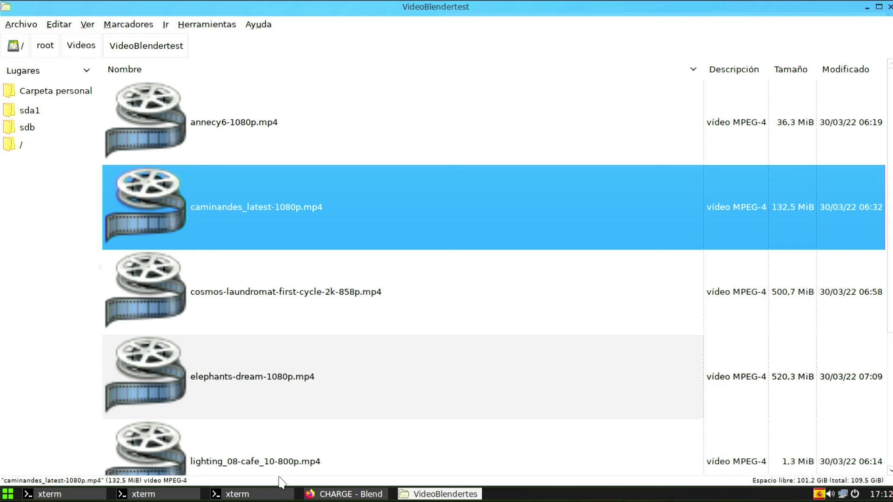
Step: Launch the media player, agree to download and install VLC Video Player, and move the installation terminal toward the middle of the desktop
key("super")
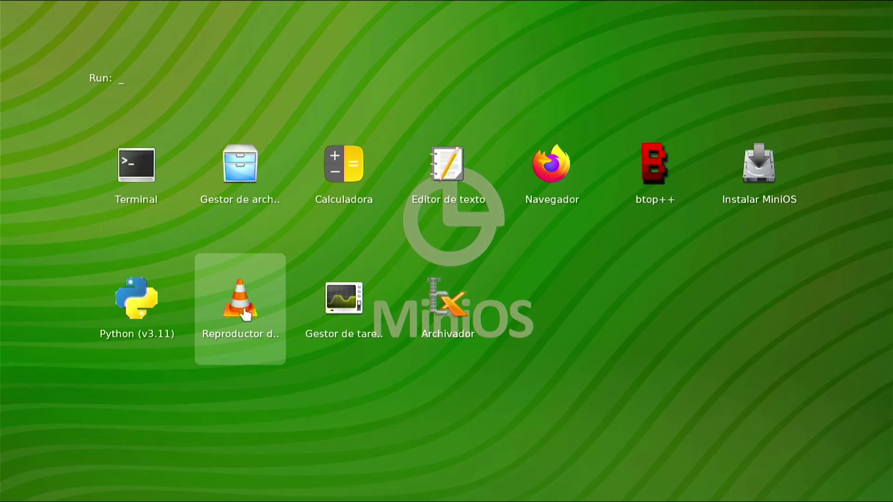
left_click(245, 315)
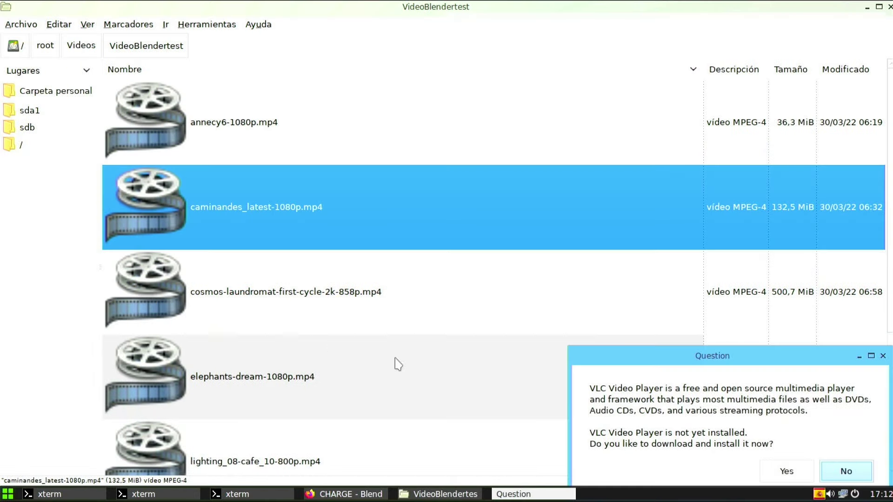
left_click(787, 472)
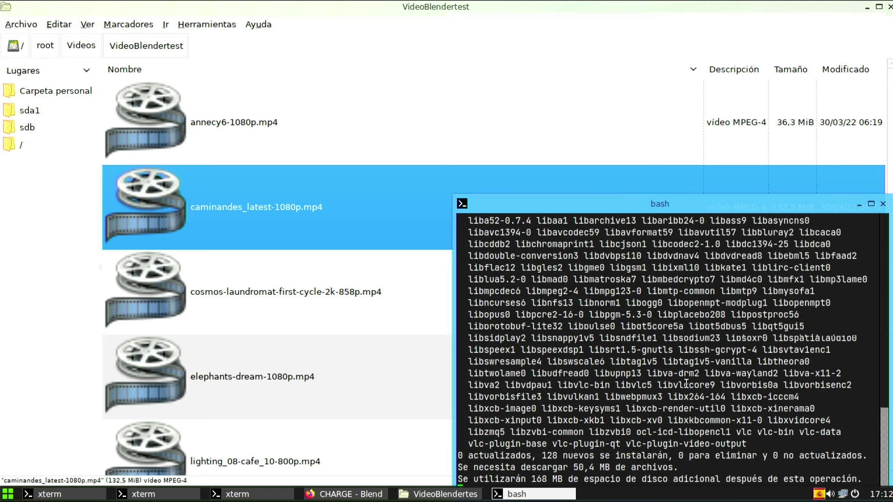
left_click_drag(665, 205, 409, 75)
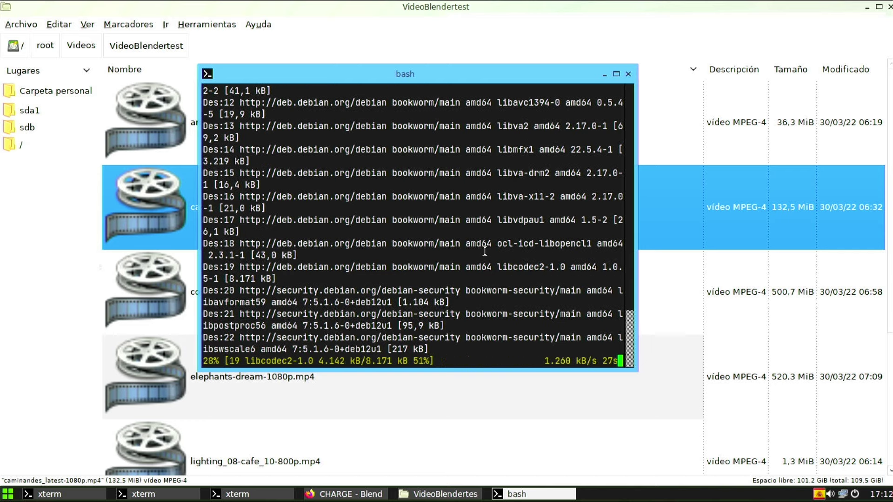
key("super")
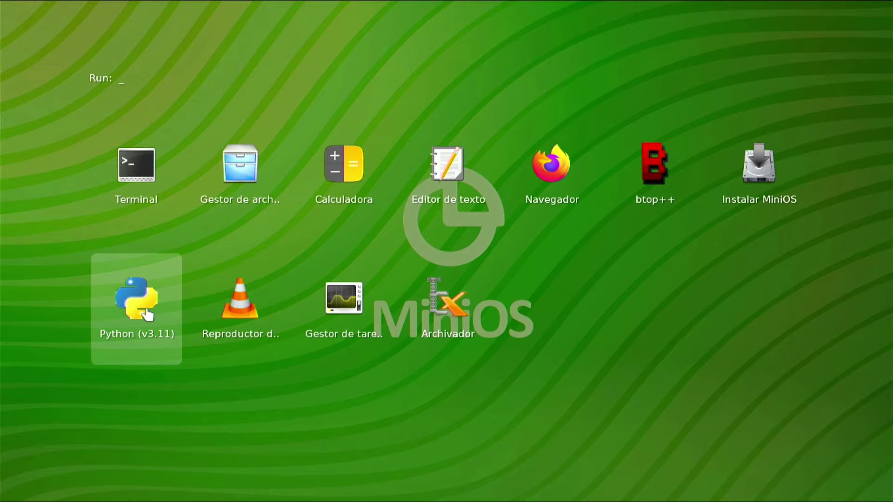
left_click(244, 113)
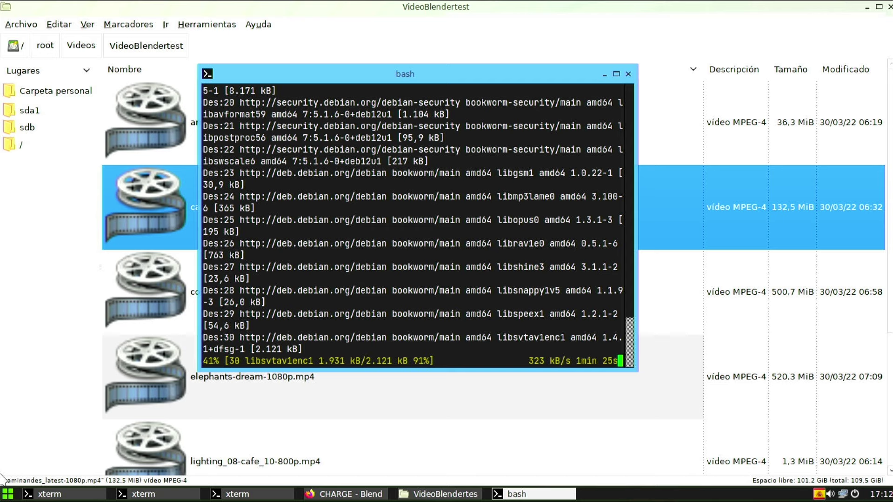
left_click(6, 497)
left_click(6, 496)
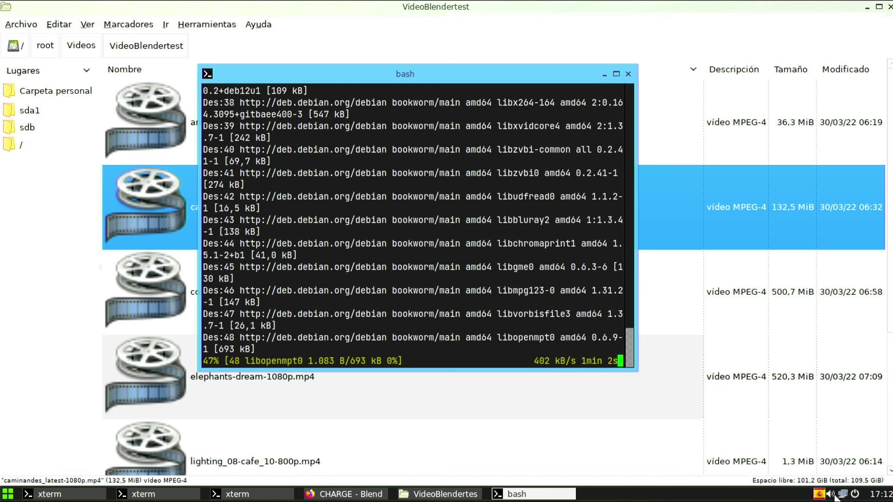
Step: Test the system's master volume control by raising the volume and lowering it again
mouse_move(834, 496)
scroll(834, 495, "up", 2)
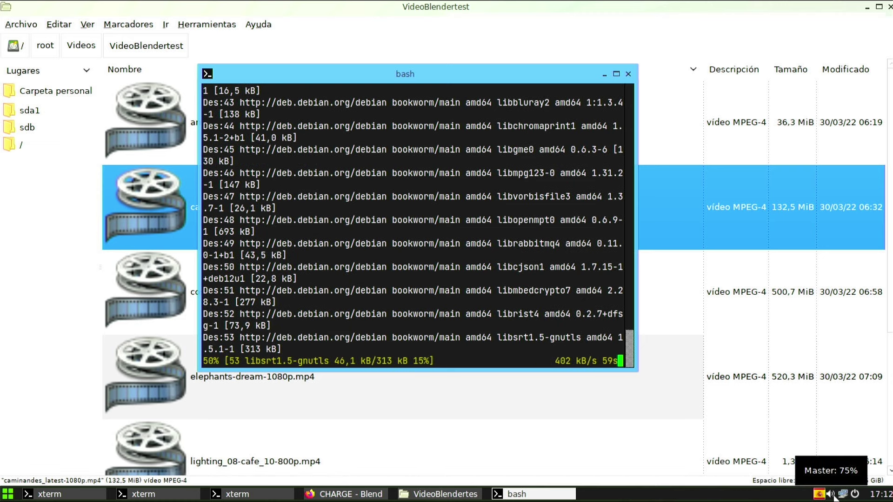
scroll(834, 496, "down", 1)
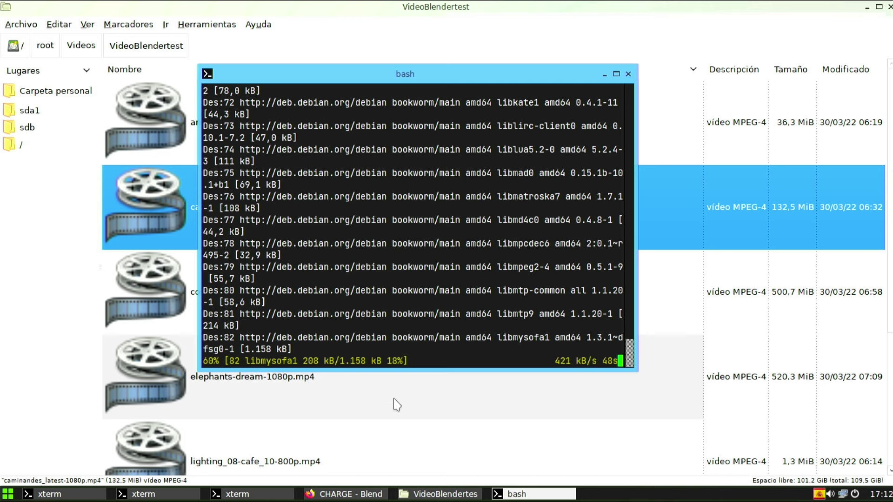
Step: Bring the apt update, neofetch and btop terminals forward to check the system, and return to the VLC installation terminal
left_click(251, 497)
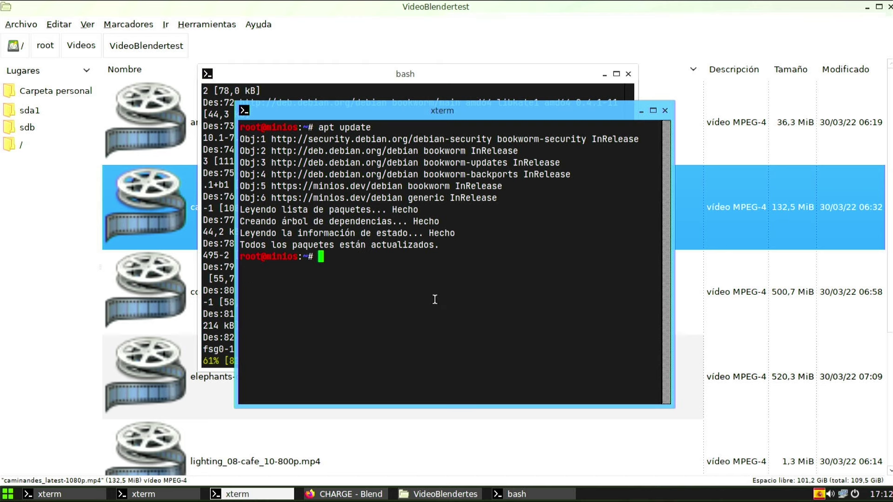
key("alt+Tab")
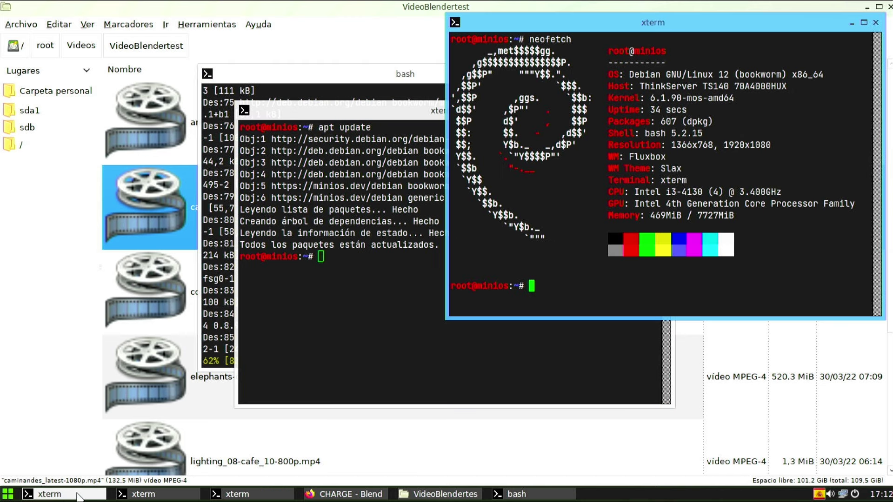
key("alt+Tab")
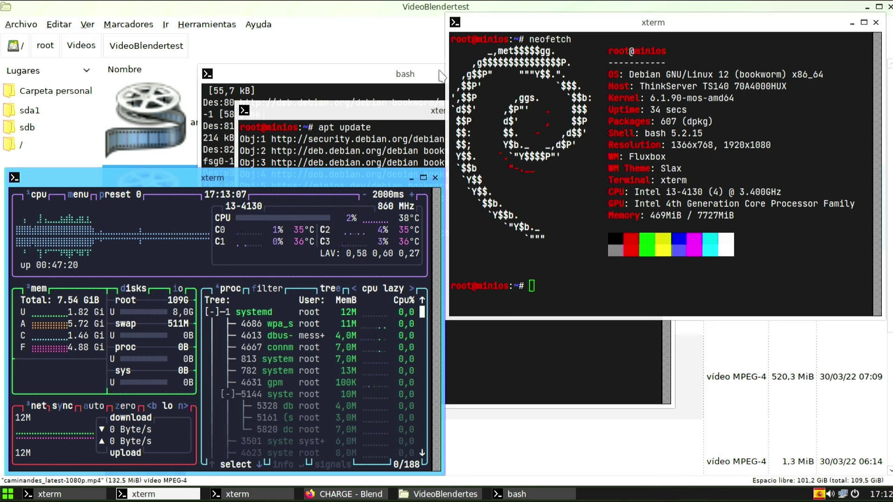
left_click(334, 79)
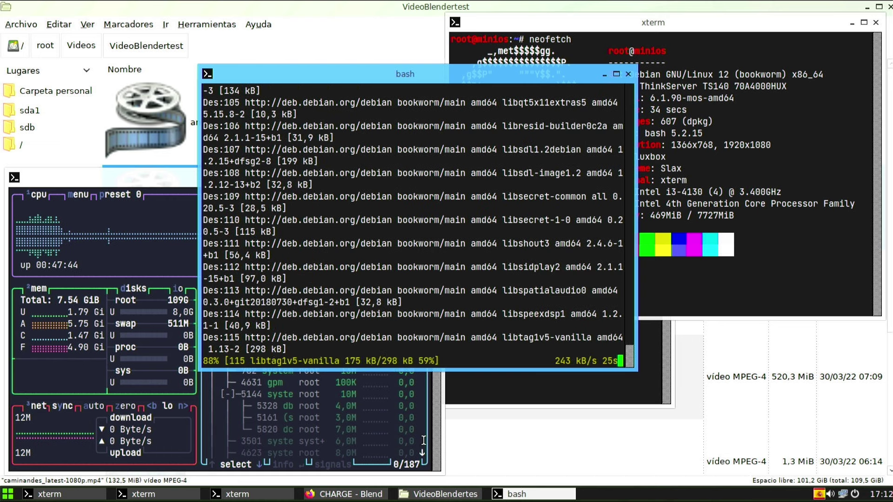
Step: Switch to Firefox and open the MiniOS website through the Página web link on the local MiniOS welcome page
left_click(333, 496)
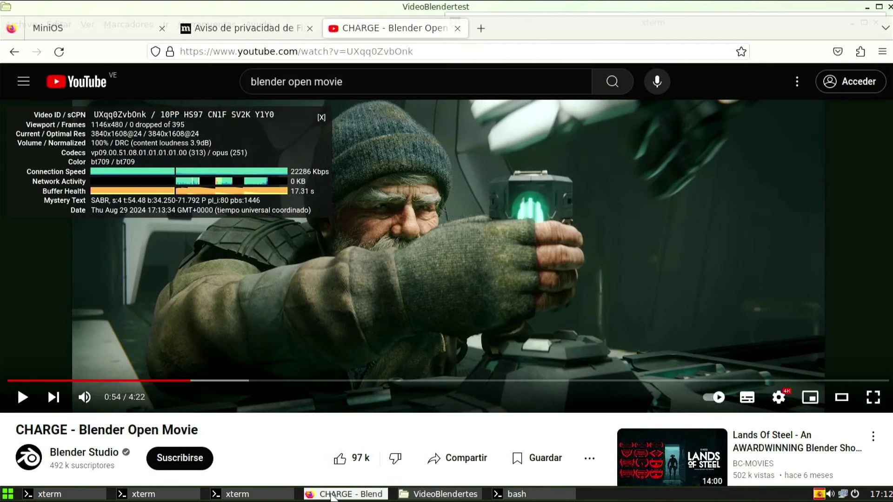
left_click(59, 51)
left_click(73, 32)
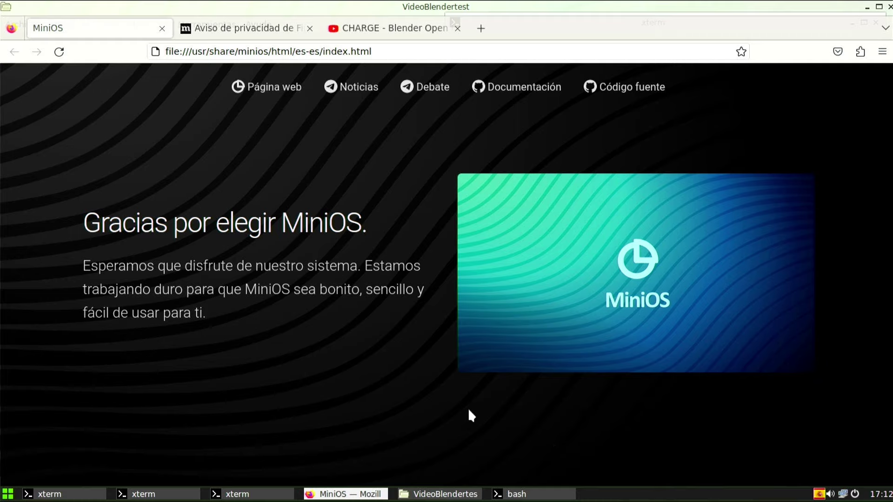
left_click(289, 85)
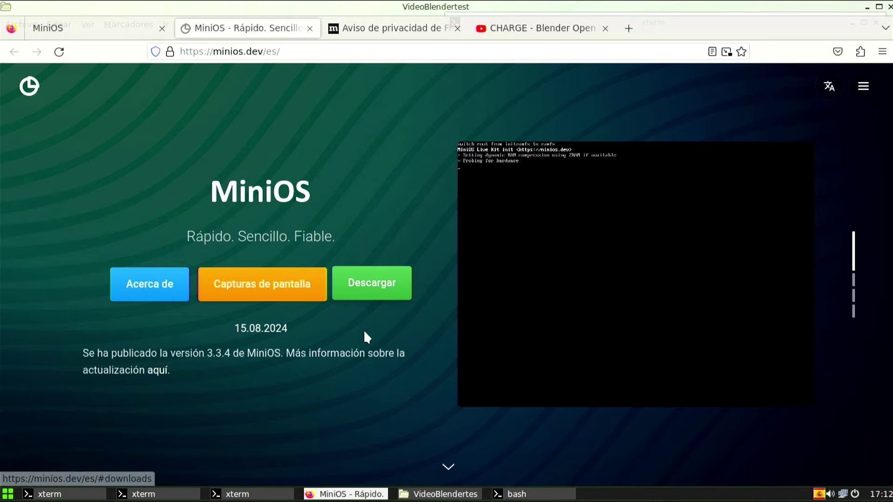
Step: Read the "¿Qué es MiniOS?" section and go on to the "Atención al detalle" screenshots on the MiniOS website
scroll(364, 329, "down", 1)
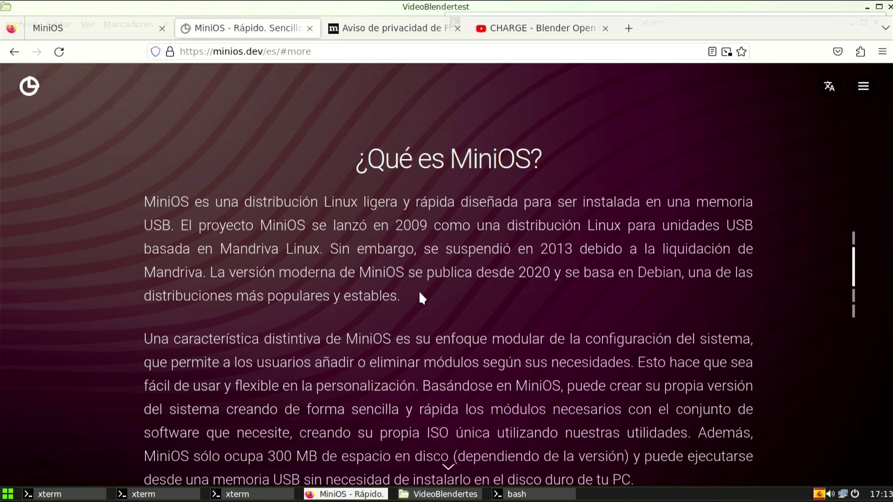
scroll(420, 296, "down", 3)
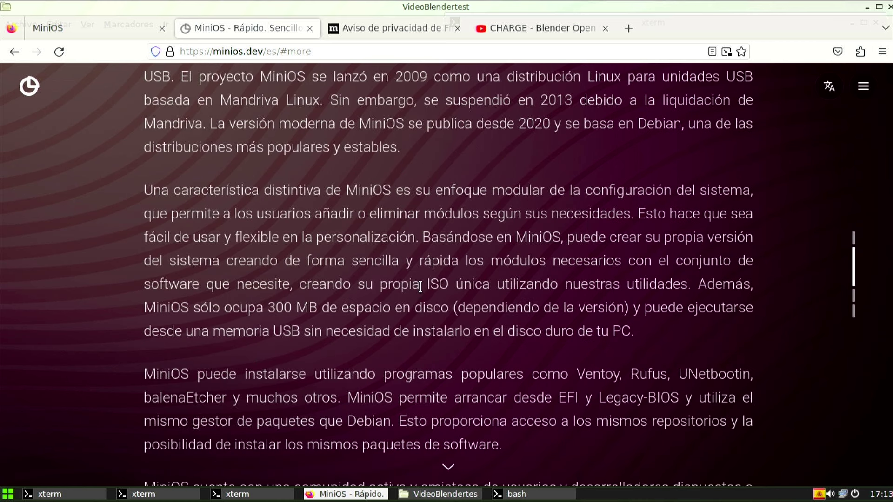
scroll(420, 287, "down", 3)
scroll(420, 286, "down", 3)
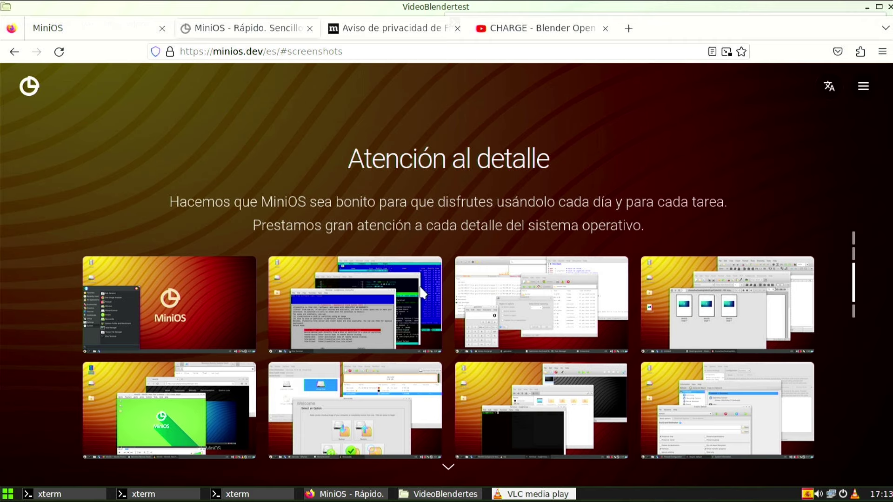
Step: Read through the "Elija su edición" section from the Flux to the Puzzle edition, and return to the start of the MiniOS website
scroll(422, 294, "down", 2)
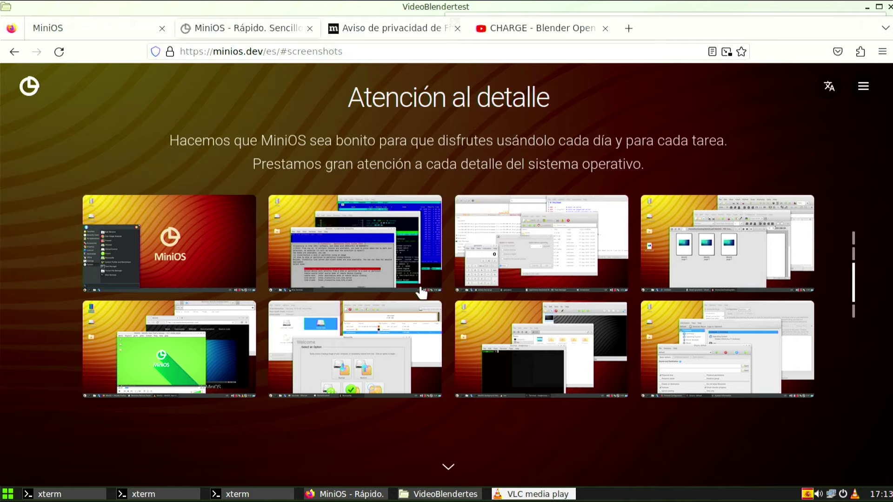
scroll(422, 293, "down", 2)
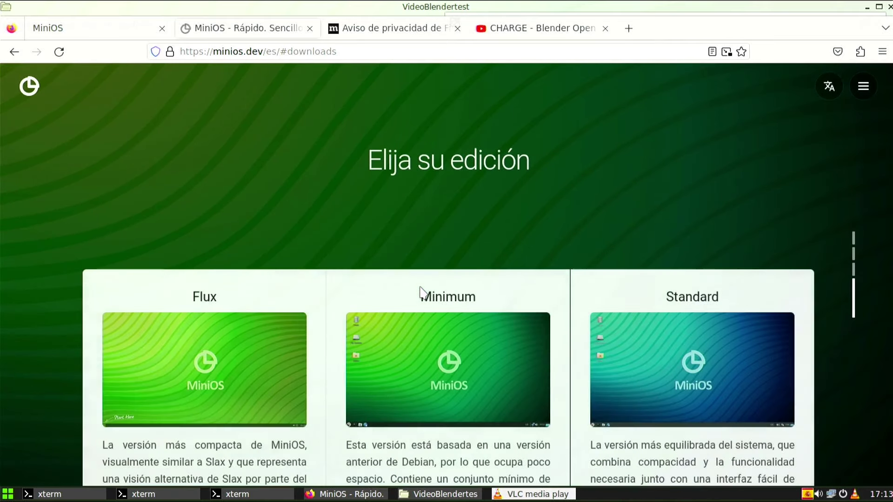
scroll(420, 288, "down", 3)
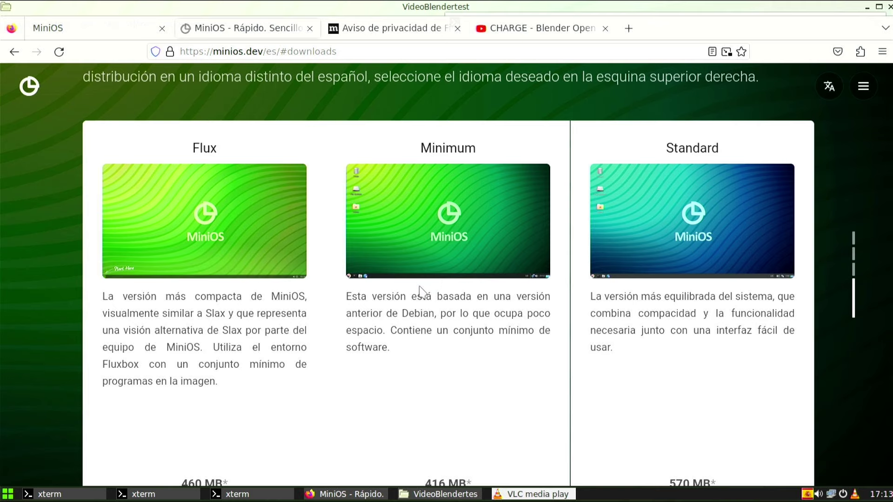
scroll(710, 240, "down", 5)
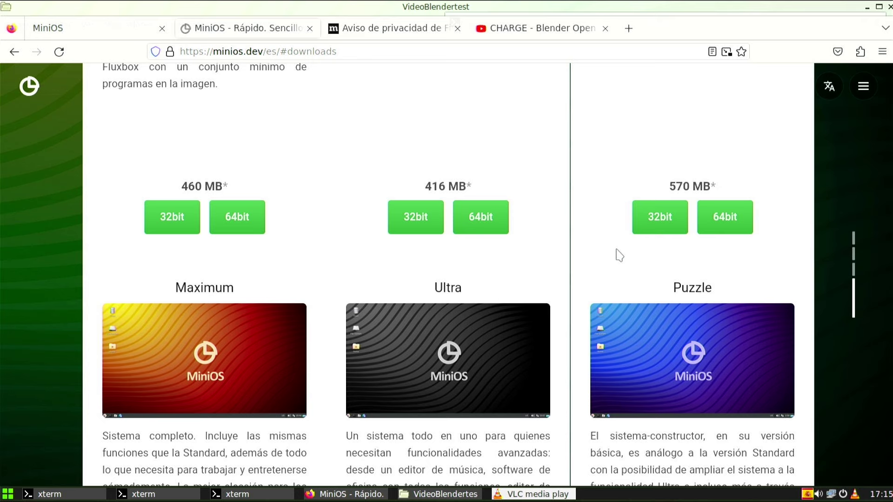
scroll(617, 255, "down", 3)
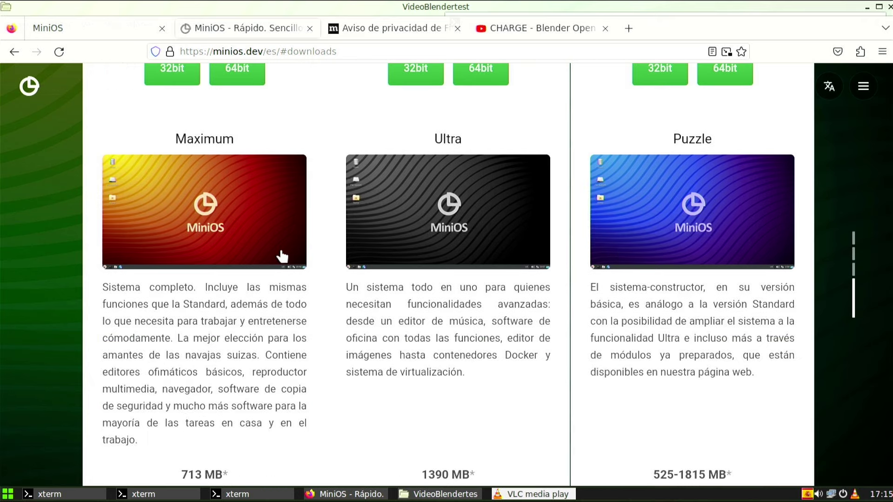
scroll(281, 256, "down", 3)
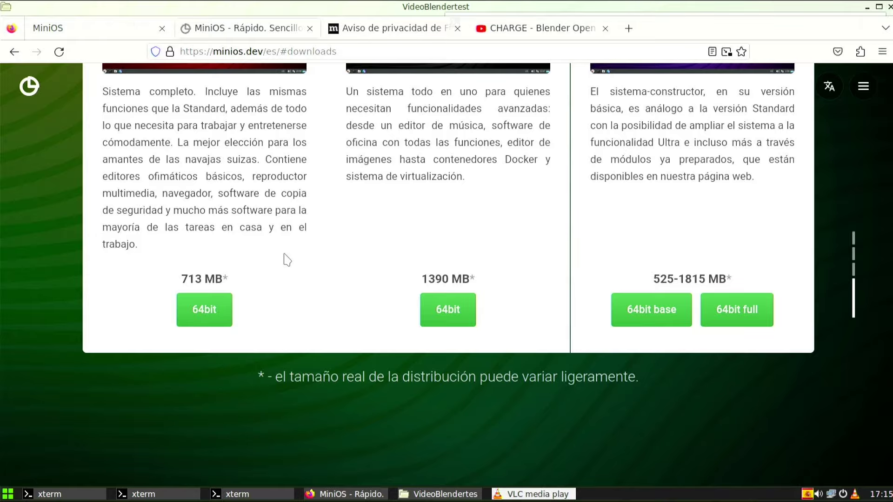
scroll(281, 255, "up", 3)
scroll(292, 261, "up", 5)
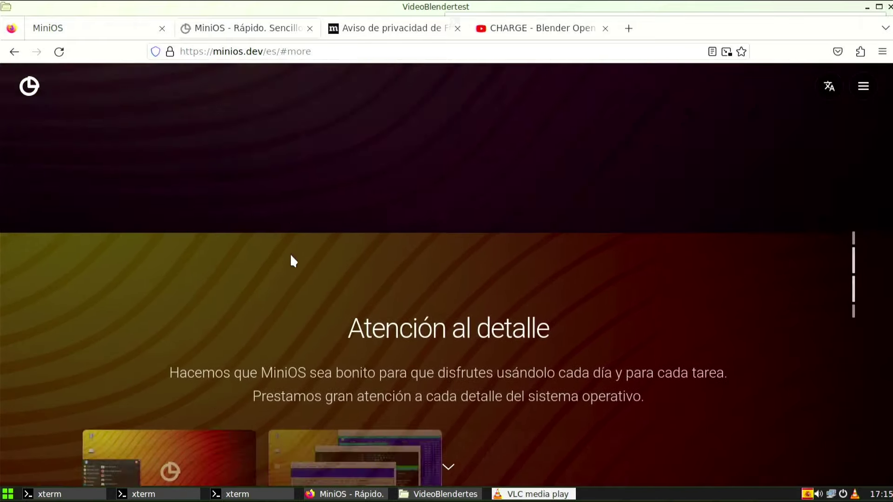
scroll(292, 256, "up", 2)
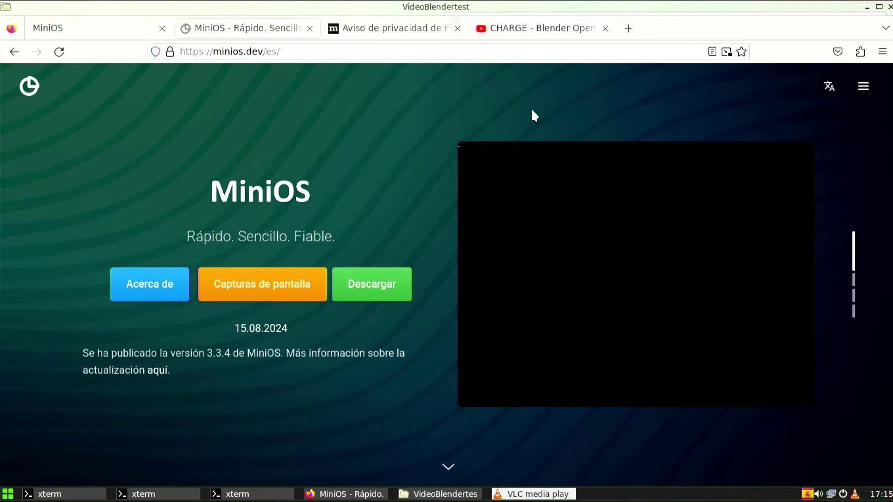
Step: Look at the Firefox privacy notice and the MiniOS website again, and return to the local MiniOS welcome page
left_click(368, 31)
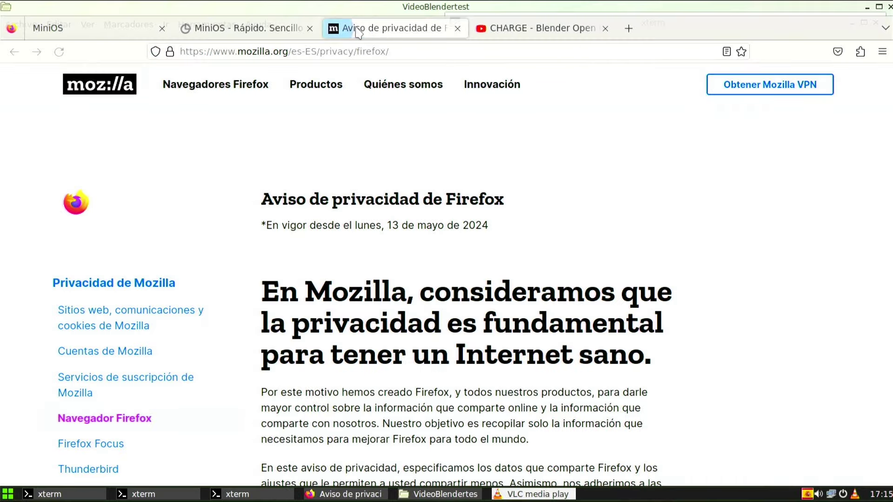
left_click(249, 33)
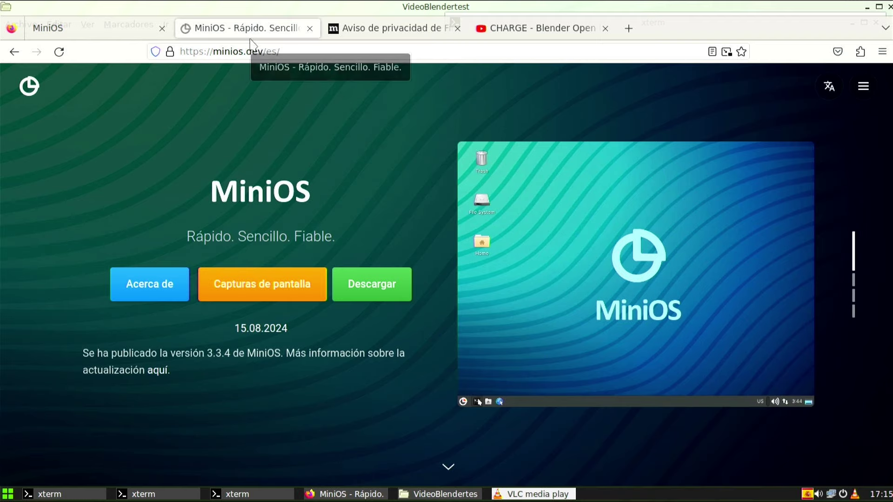
left_click(115, 31)
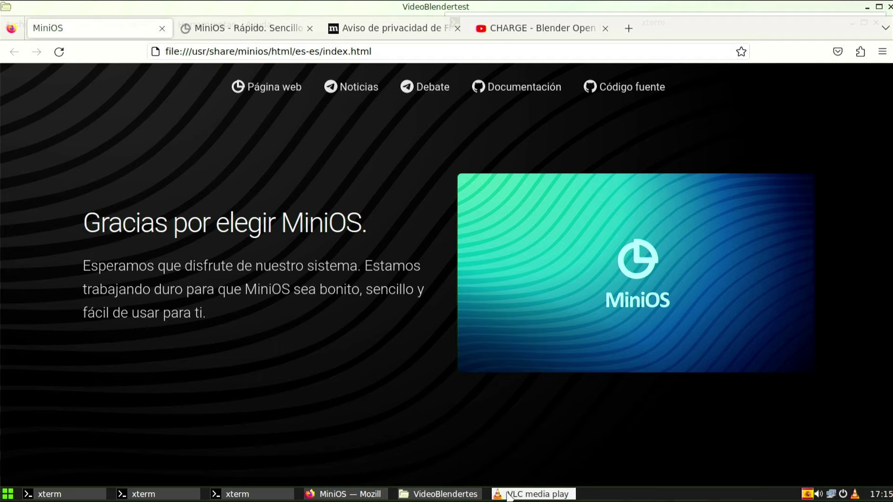
Step: Minimize Firefox to reveal the windows behind it, bring the idle VLC media player forward and close it
left_click(277, 497)
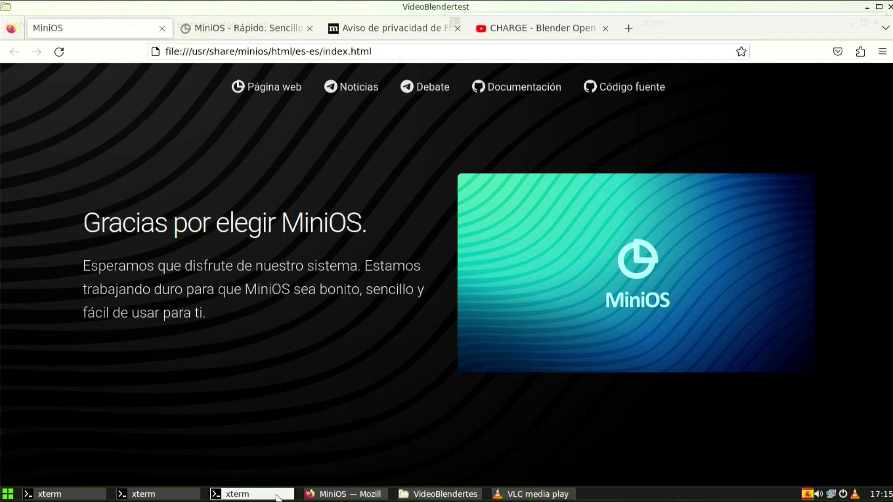
left_click(278, 497)
left_click(278, 498)
left_click(369, 496)
left_click(368, 495)
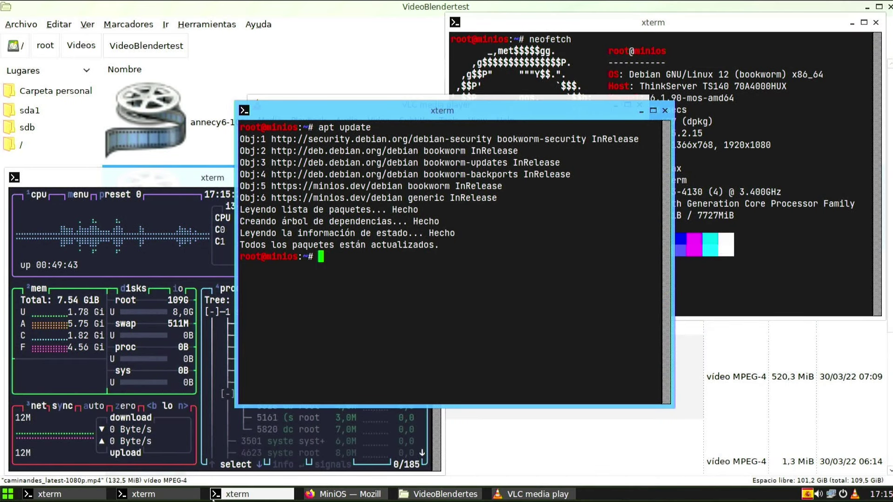
left_click(527, 496)
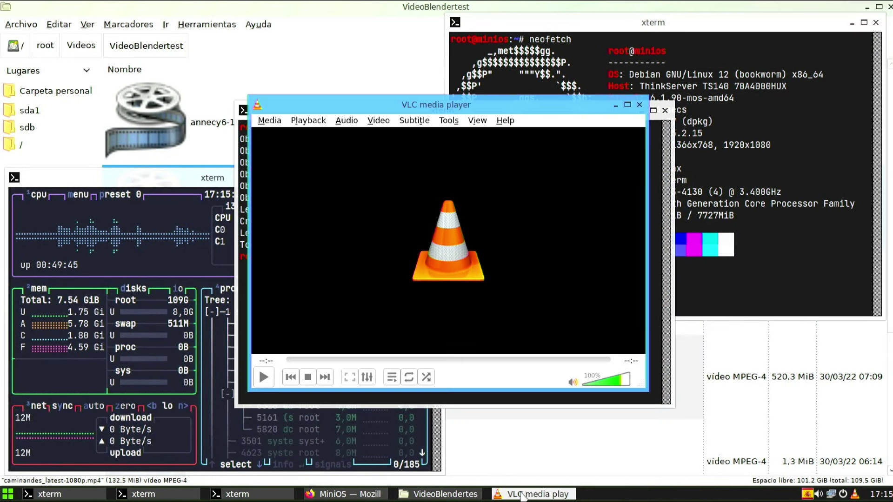
left_click(640, 105)
Step: Try to open caminandes_latest-1080p.mp4 from the file manager, look for a video player in all installed application categories, and cancel the choice
left_click(168, 110)
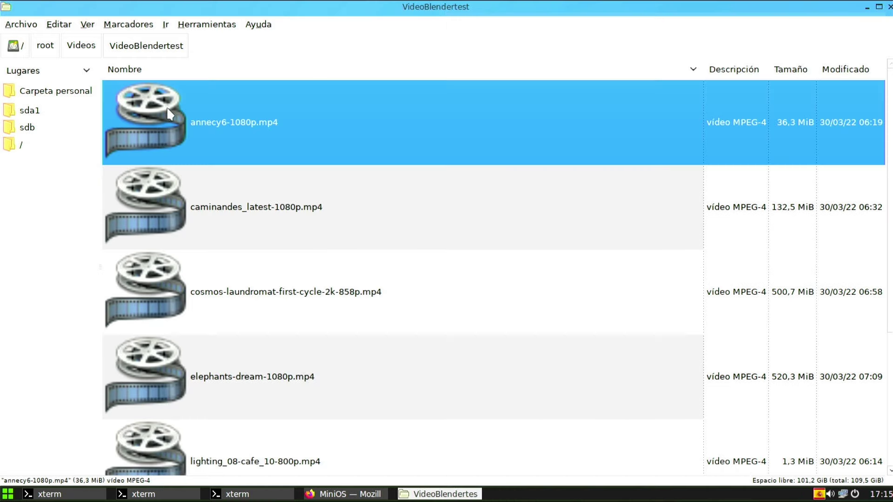
double_click(196, 212)
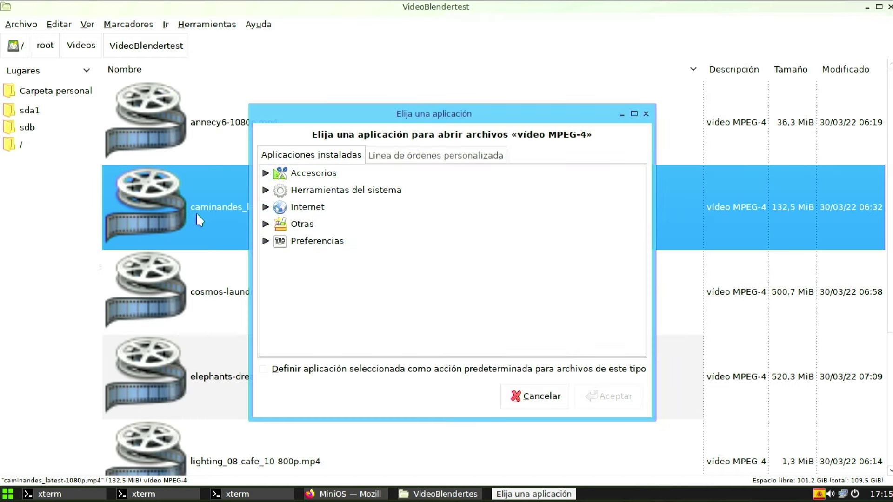
left_click(269, 190)
left_click(270, 190)
left_click(269, 191)
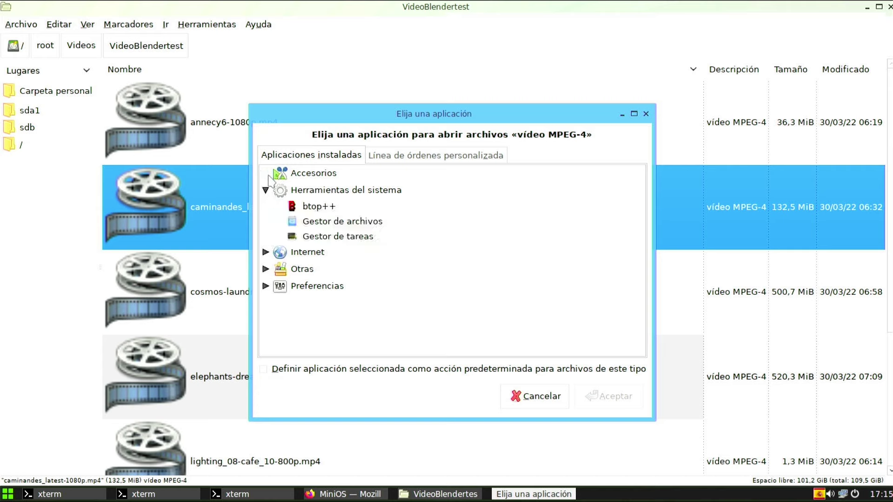
left_click(265, 173)
left_click(265, 299)
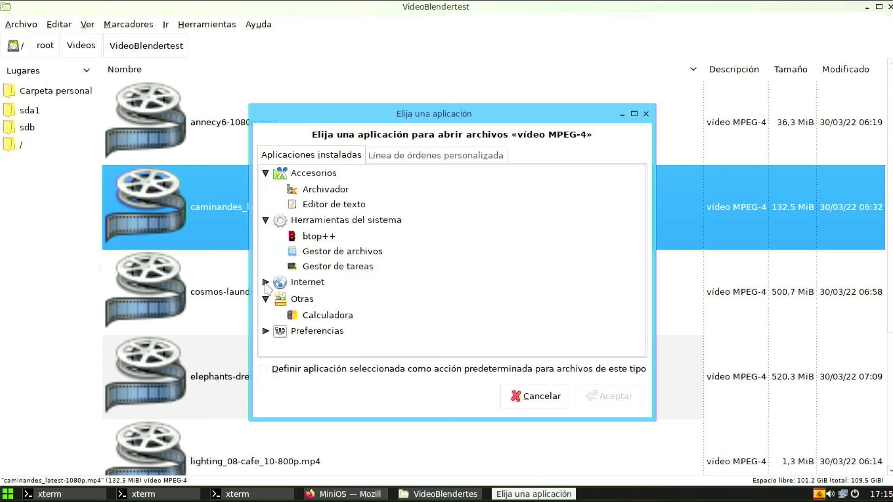
left_click(266, 282)
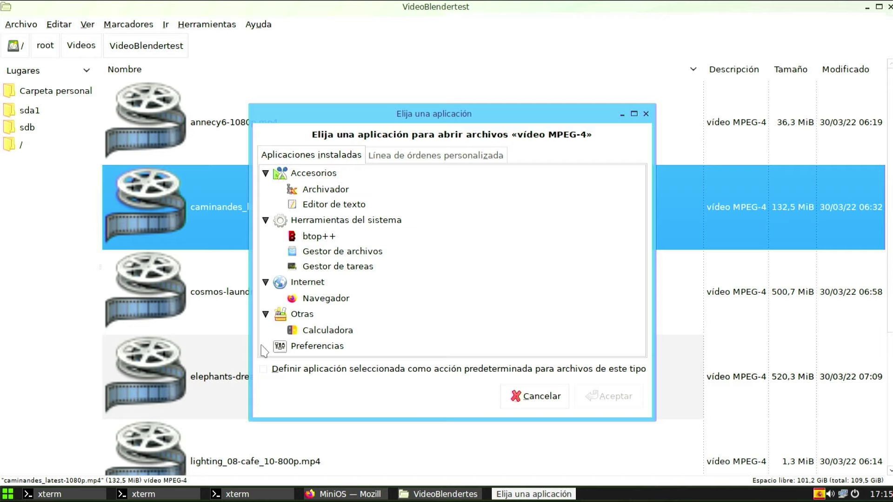
left_click(263, 347)
scroll(329, 295, "down", 1)
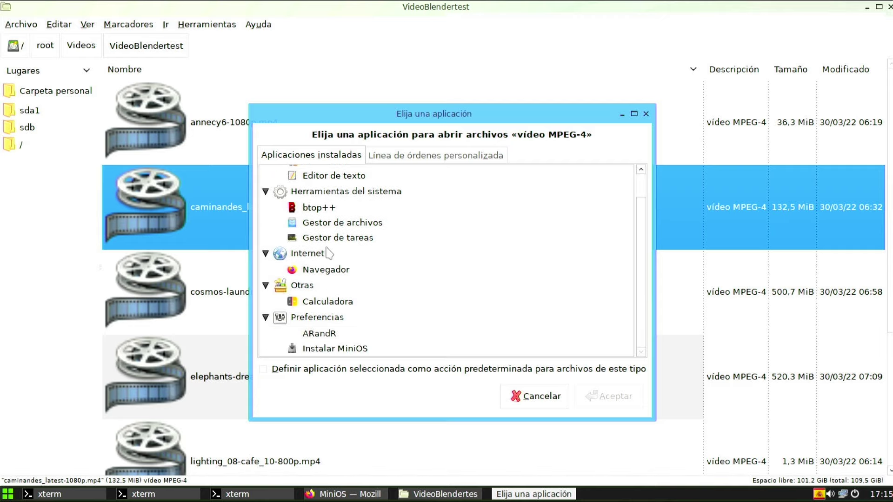
scroll(293, 263, "up", 1)
left_click(540, 397)
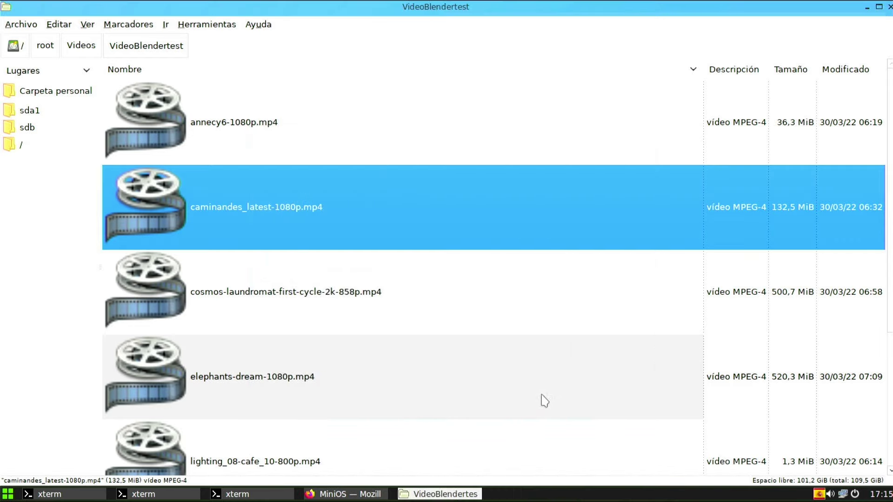
Step: Launch the VLC media player from the application launcher and bring up its dialog for opening a file
key("super")
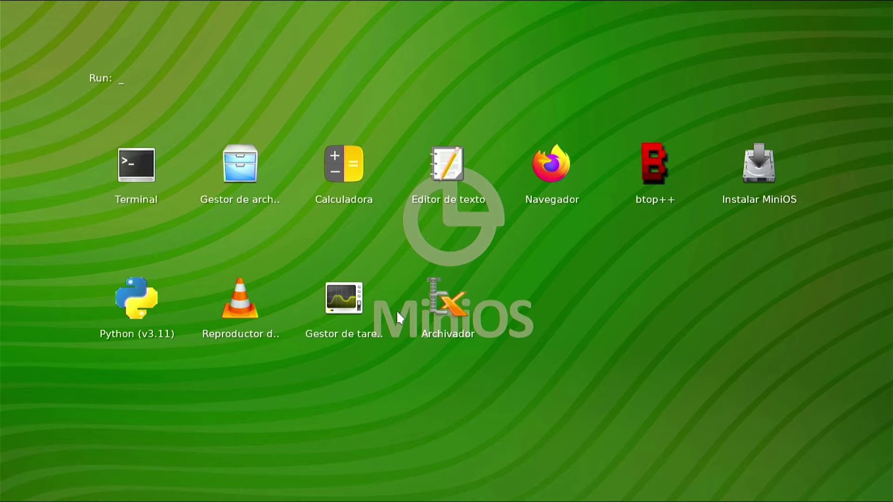
left_click(270, 297)
left_click(269, 121)
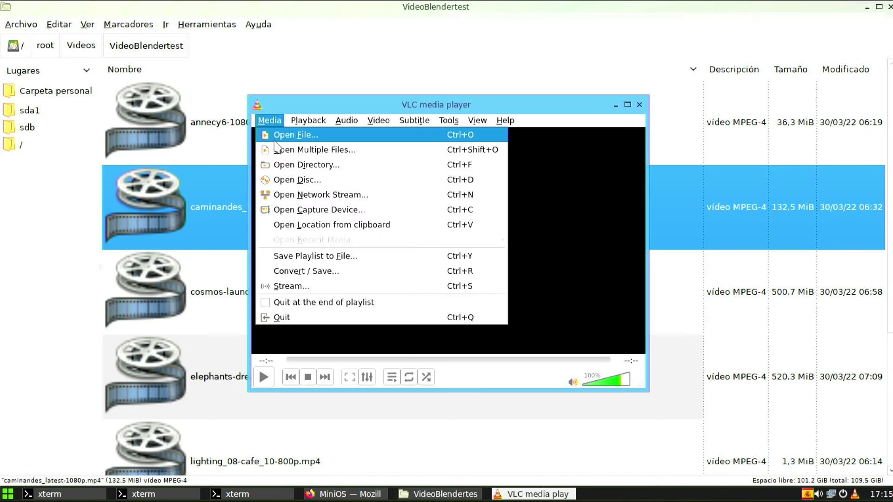
left_click(284, 133)
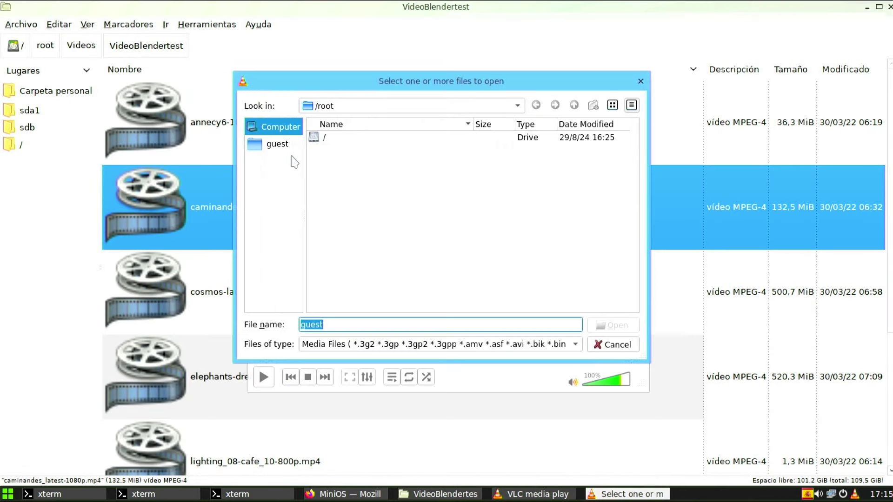
Step: Open caminandes_latest-1080p.mp4 for playback from the folder /home/guest/Videos/VideoBlendertest
double_click(321, 138)
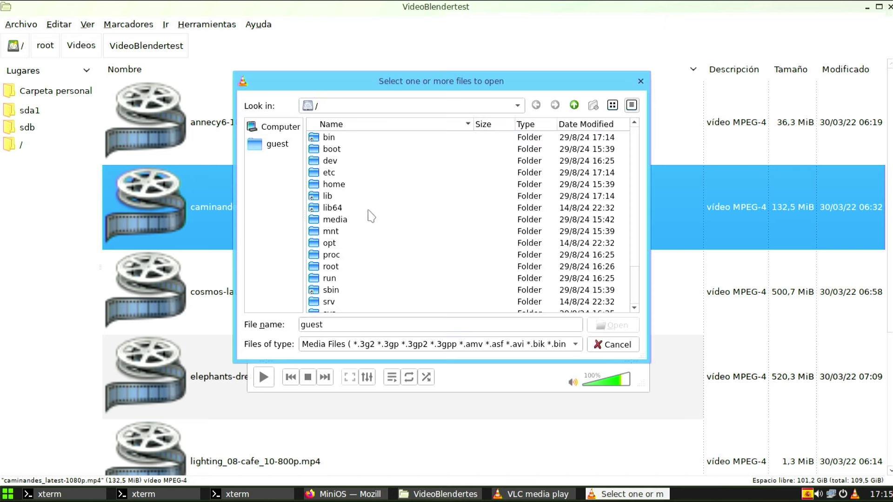
scroll(374, 273, "down", 2)
scroll(367, 276, "up", 2)
left_click(277, 128)
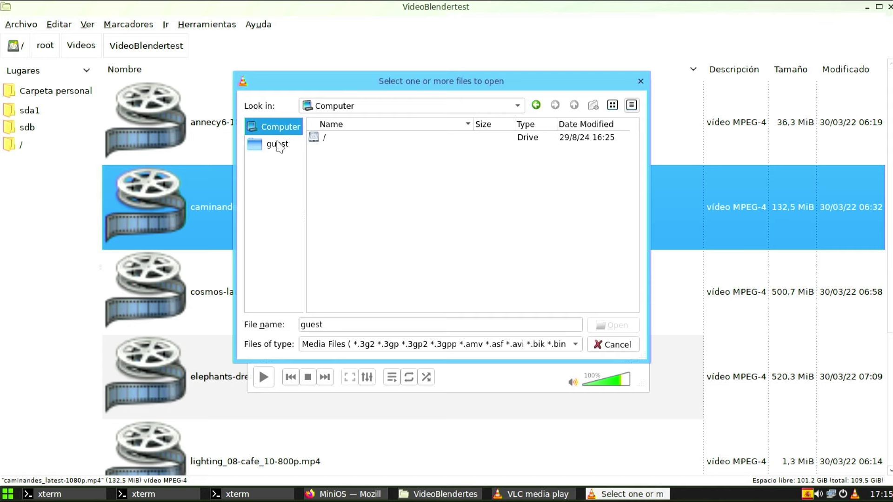
left_click(279, 146)
double_click(337, 222)
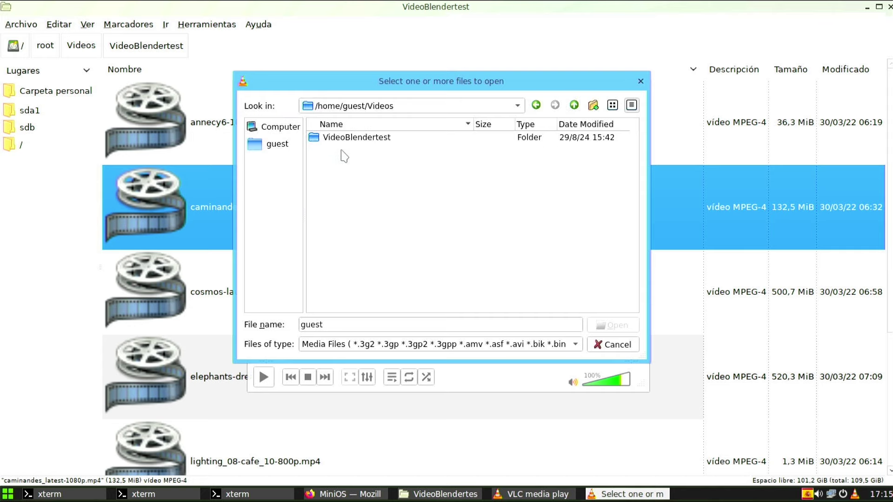
double_click(340, 139)
left_click(359, 161)
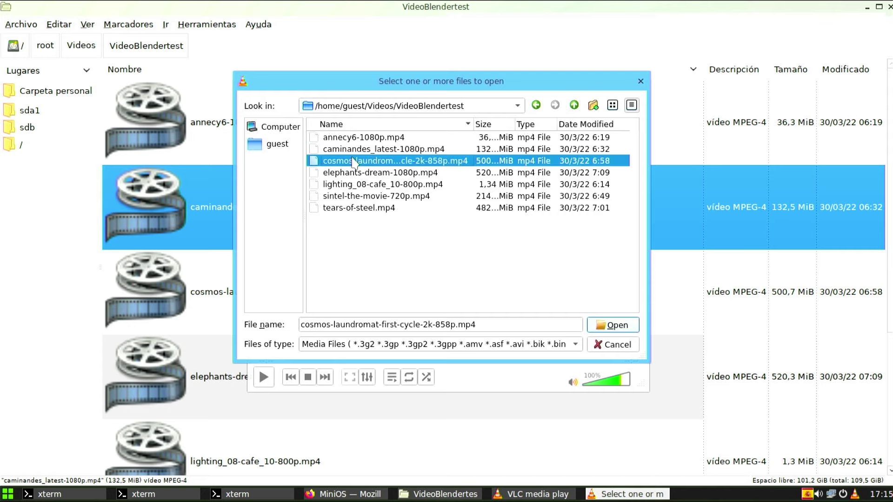
double_click(359, 149)
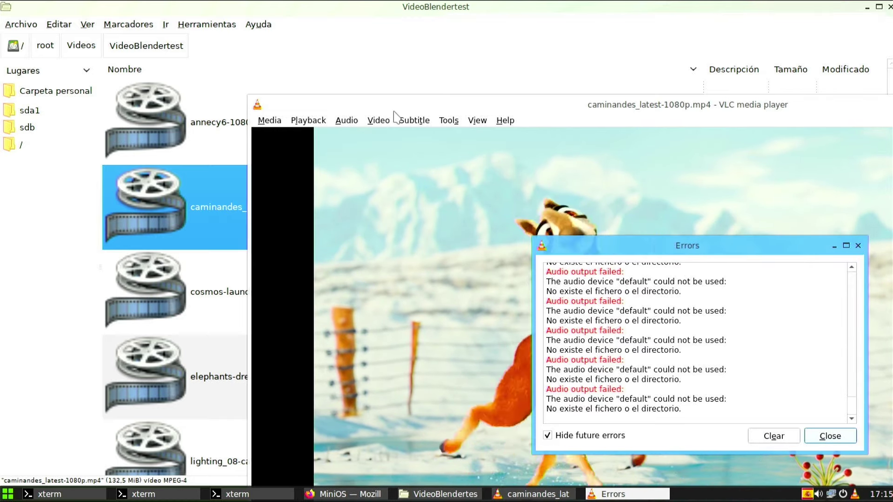
Step: Move the VLC window so that more of the video fits on screen, and try to dismiss the Errors window
left_click_drag(386, 106, 150, 26)
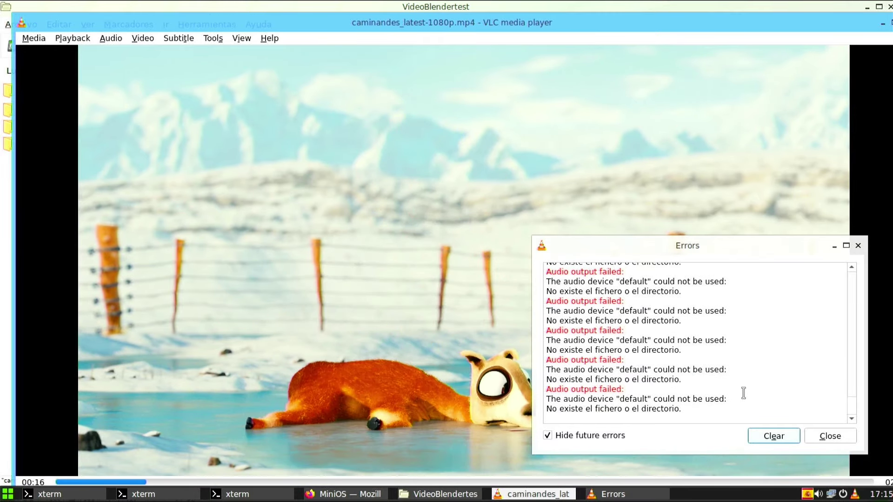
left_click(808, 425)
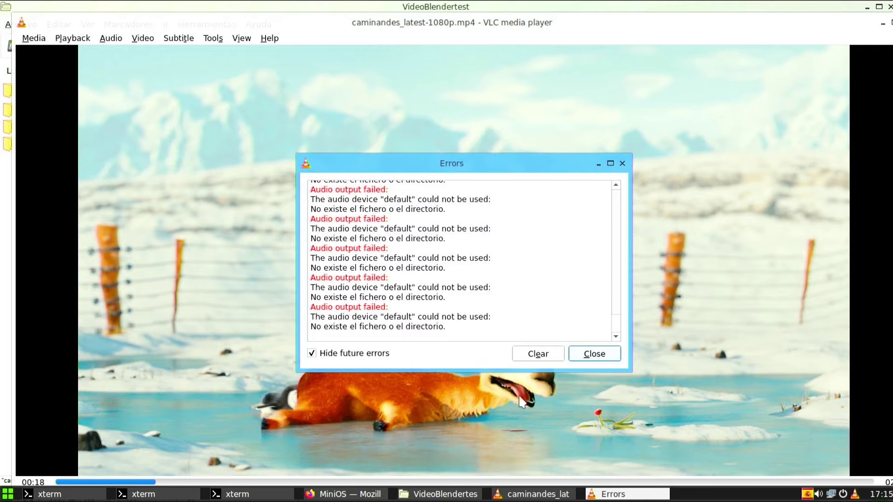
left_click(622, 164)
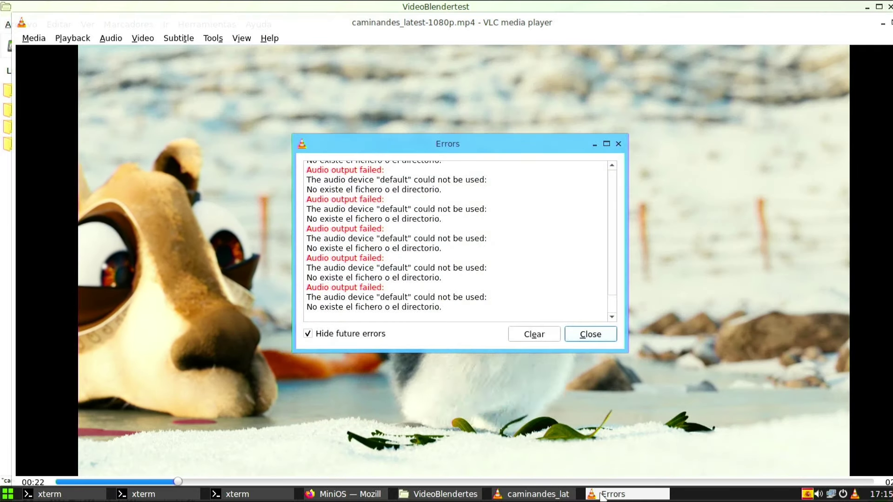
Step: Close the VLC media player that is playing caminandes_latest-1080p.mp4, together with its Errors window
right_click(558, 494)
left_click(608, 496)
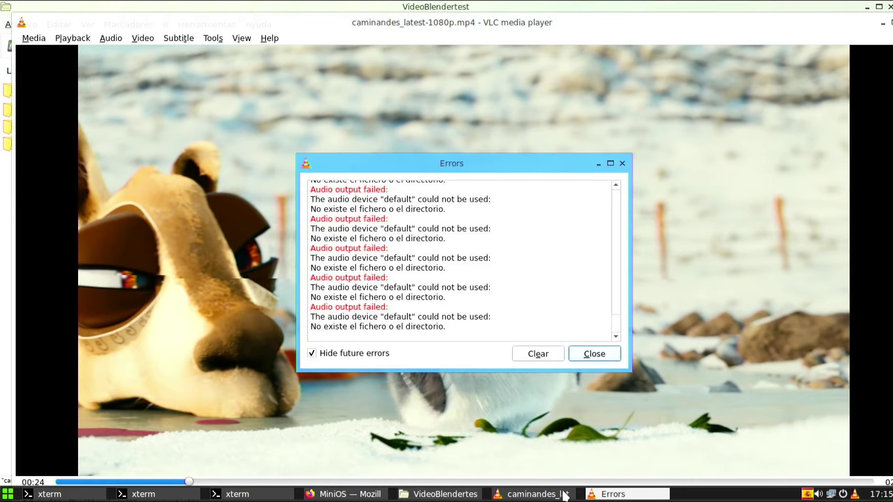
right_click(558, 493)
left_click(553, 474)
Step: Try to open cosmos-laundromat-first-cycle-2k-858p.mp4 from the file manager and cancel the application choice
double_click(148, 300)
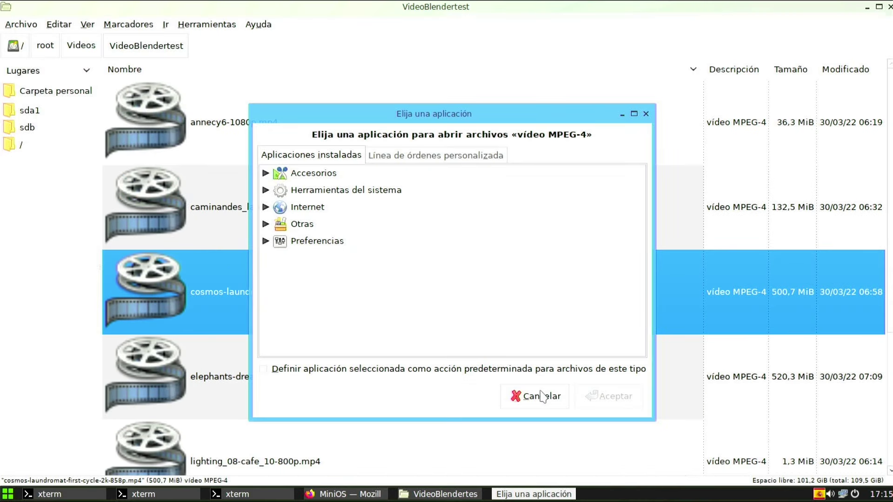
left_click(542, 396)
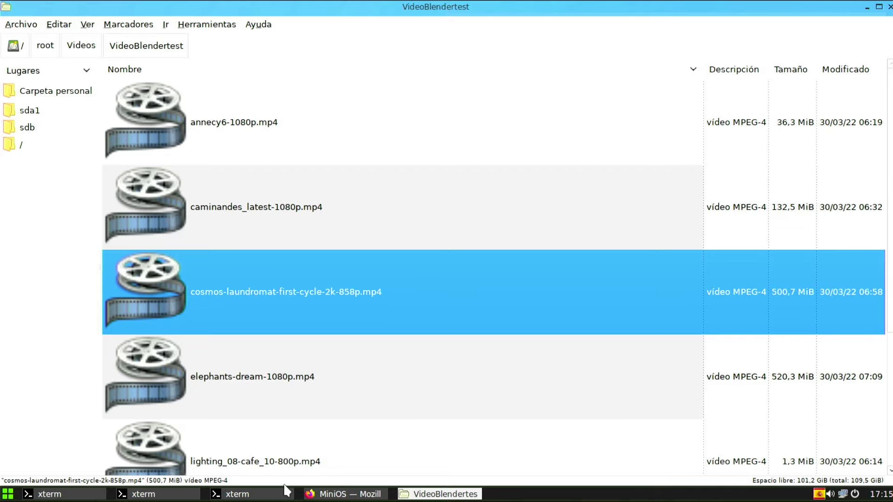
Step: Launch VLC media player and open cosmos-laundromat-first-cycle-2k-858p.mp4 from the folder /home/guest/Videos/VideoBlendertest
key("super")
left_click(271, 295)
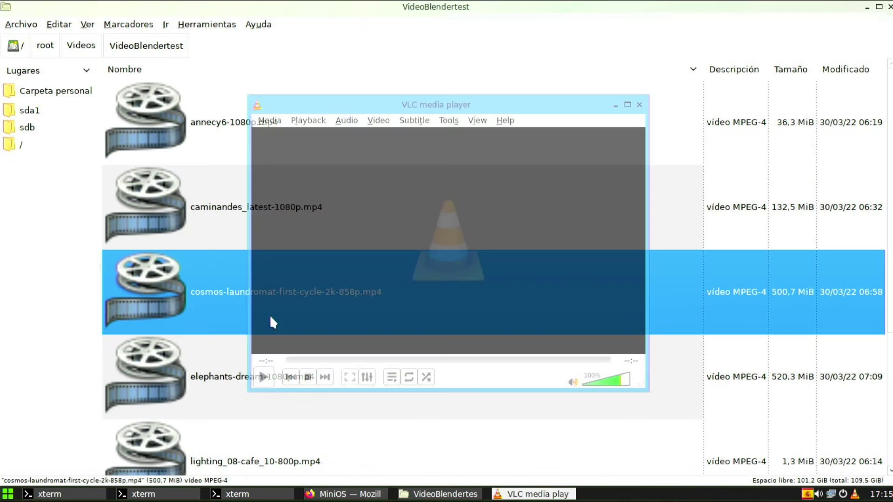
left_click(277, 121)
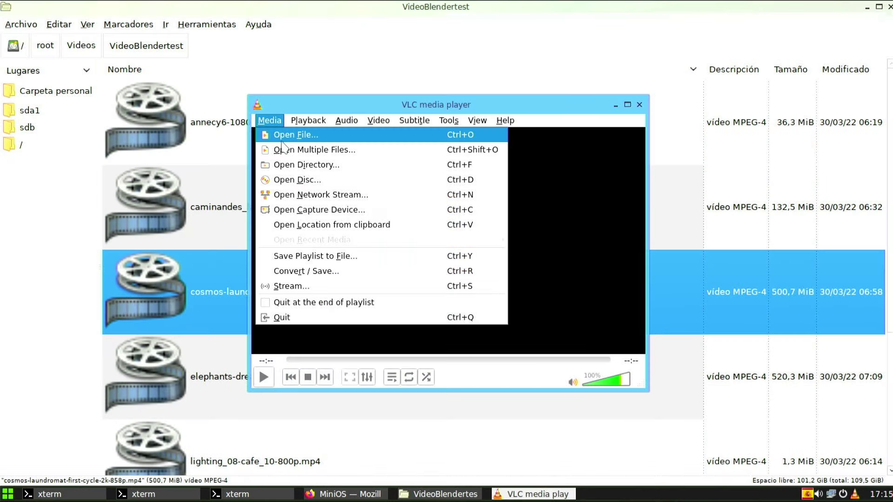
left_click(281, 137)
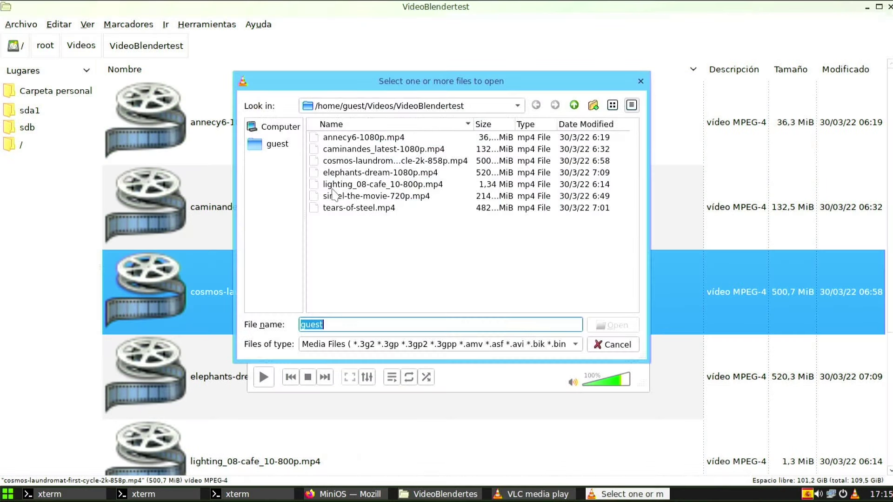
double_click(336, 160)
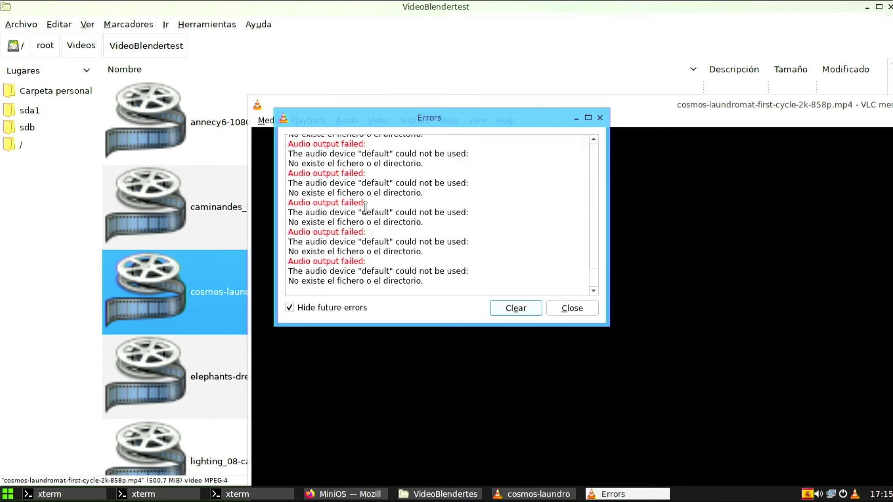
Step: Examine the volume control's preferences for channels, status icon, hotkeys and on-screen notifications, leaving the settings as they are
middle_click(822, 497)
right_click(822, 498)
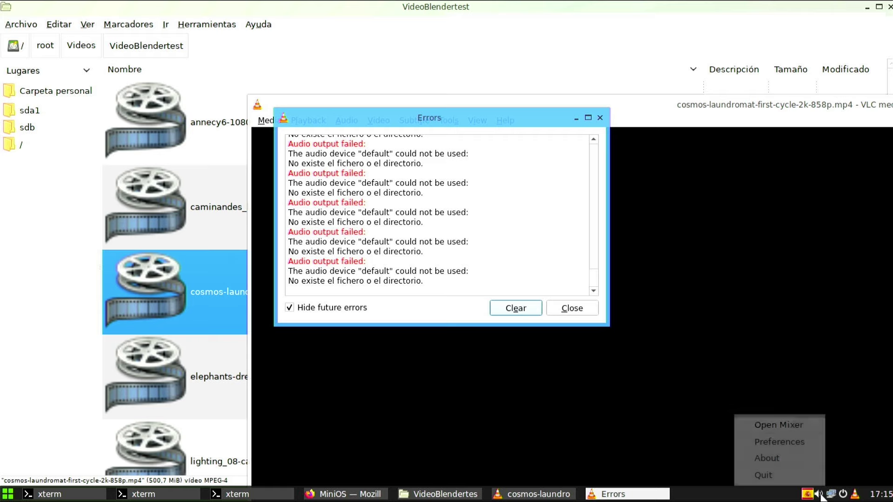
left_click(820, 442)
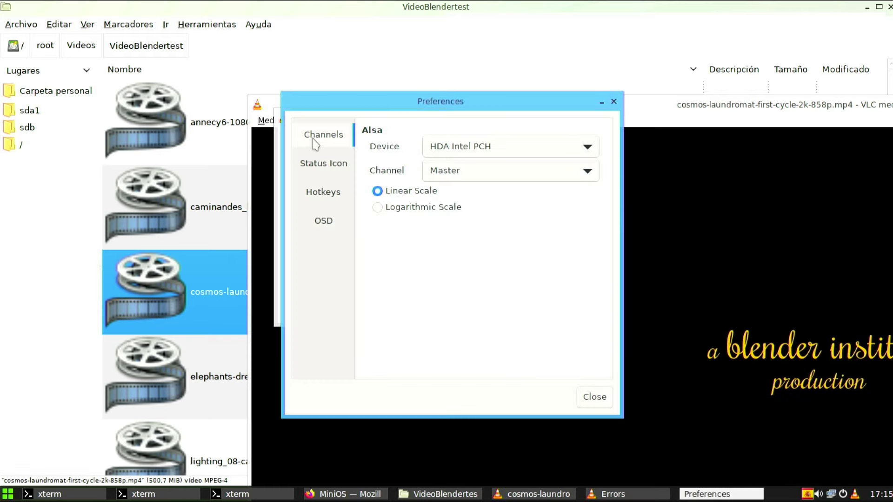
left_click(321, 163)
left_click(324, 188)
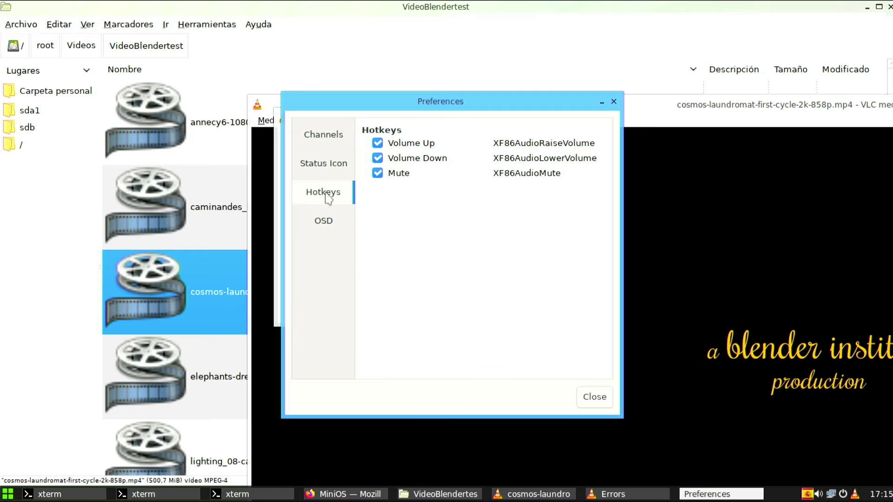
left_click(333, 221)
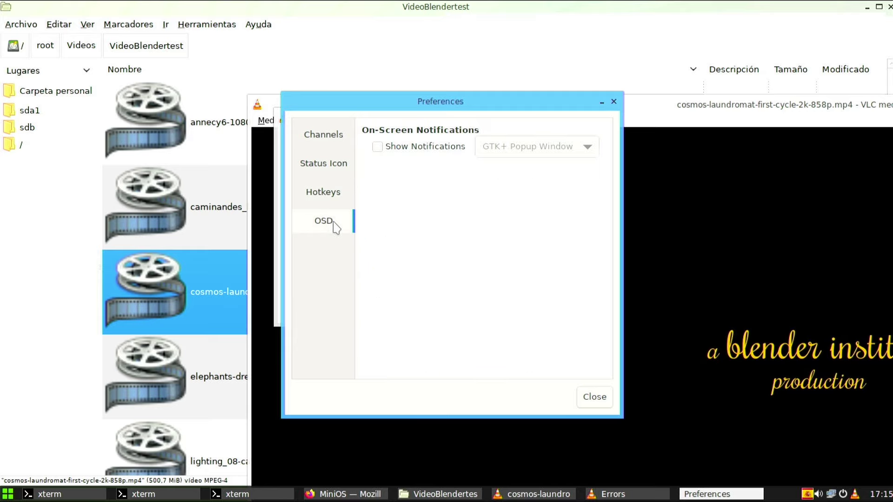
left_click(595, 398)
Step: Move the Errors window aside, try to dismiss it, and close the VLC player showing cosmos-laundromat-first-cycle-2k-858p.mp4
left_click_drag(285, 183, 573, 311)
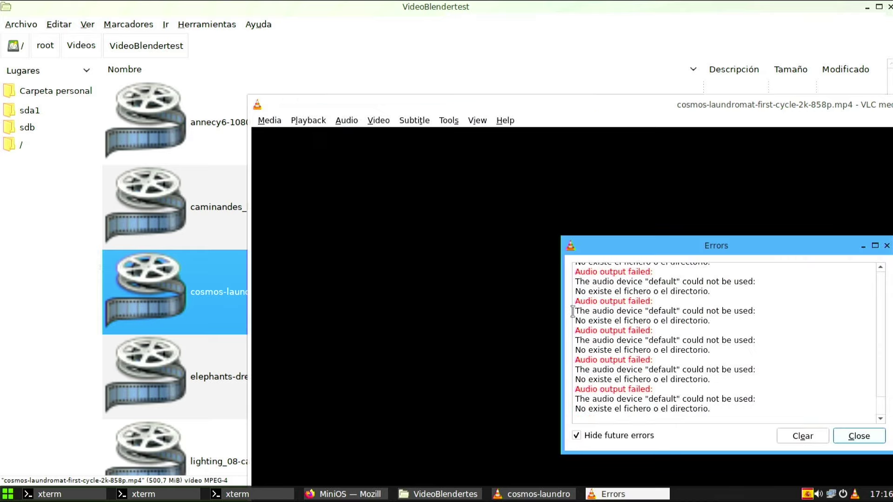
left_click(854, 440)
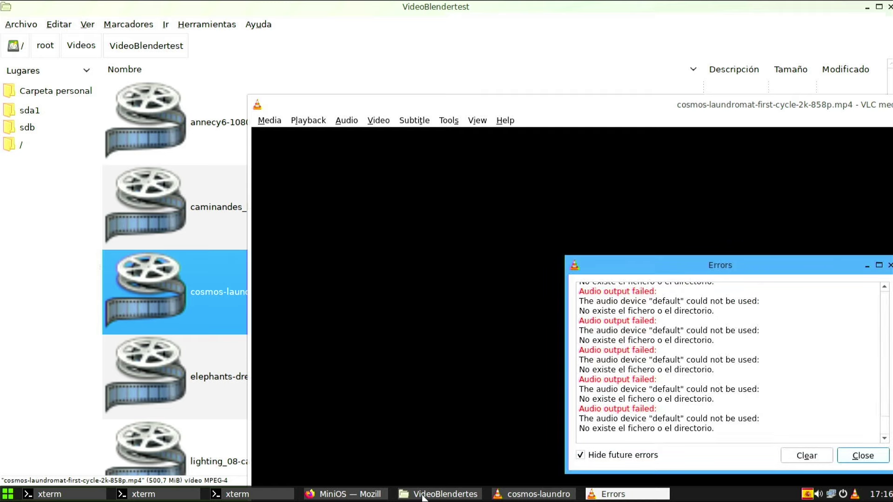
right_click(511, 494)
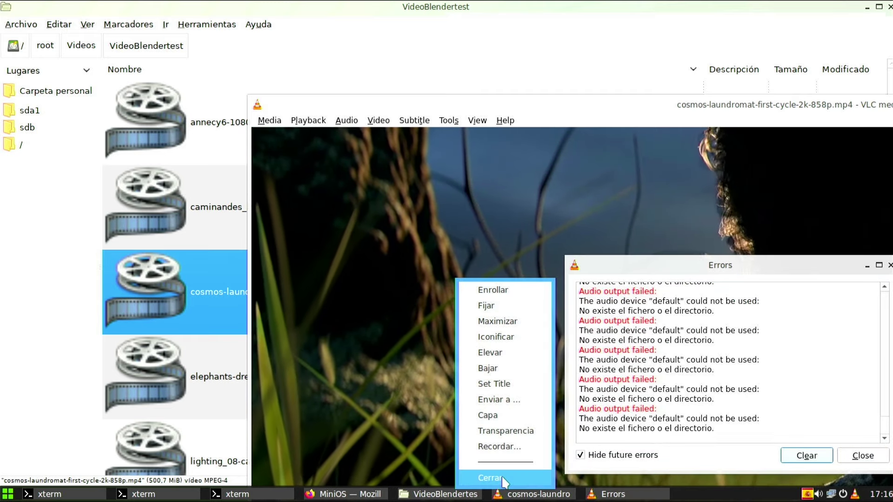
left_click(483, 478)
Step: Install the mpv package with apt in the open xterm terminal and accept the additional packages
left_click(268, 496)
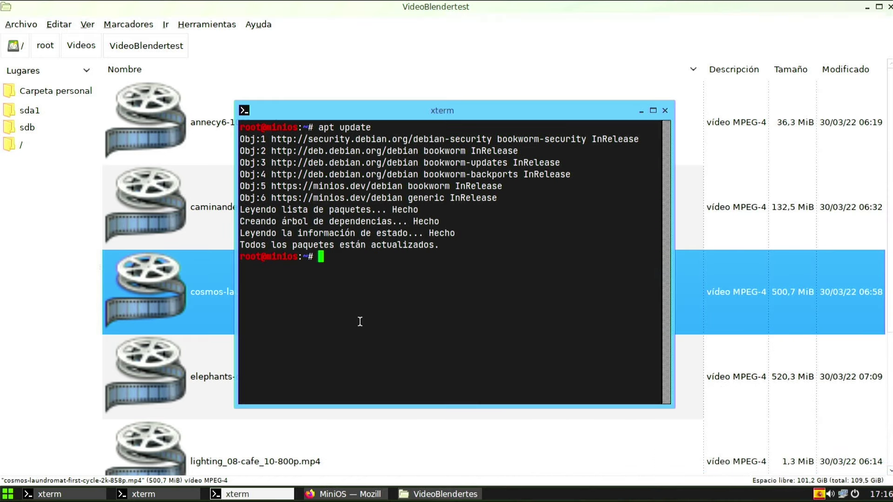
type("apt install pv")
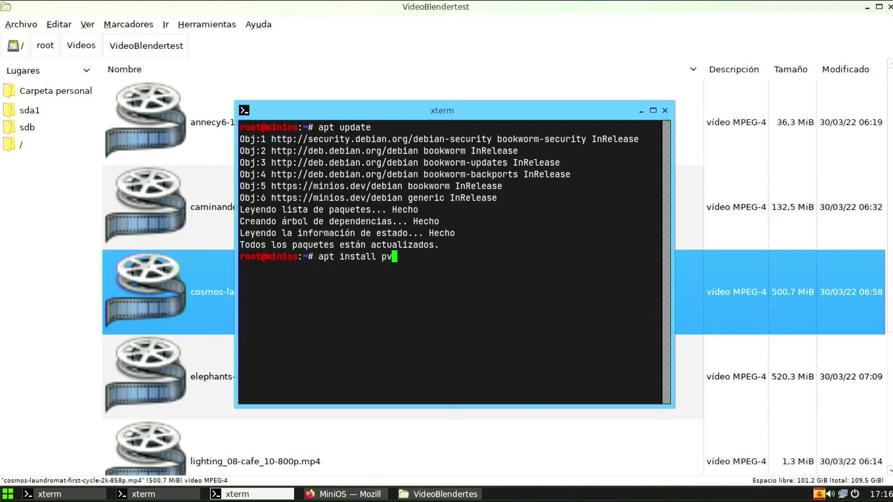
key("BackSpace")
key("BackSpace")
type("mpv")
key("Return")
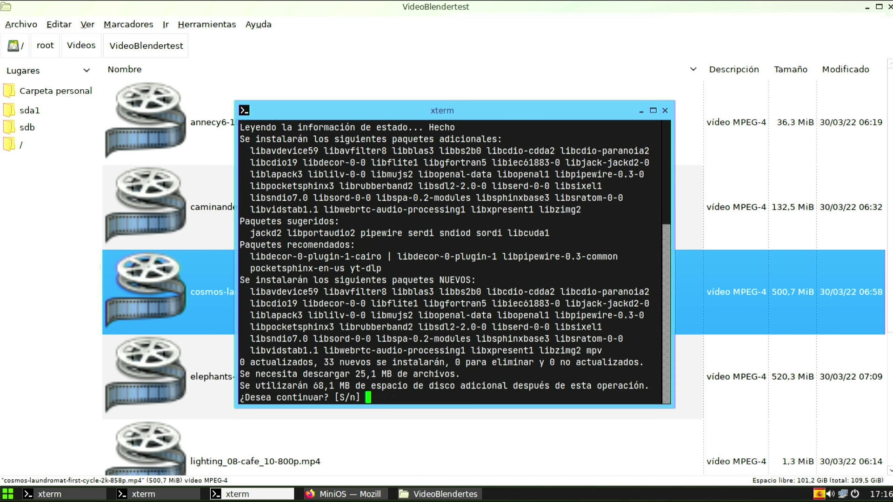
type("s")
key("Return")
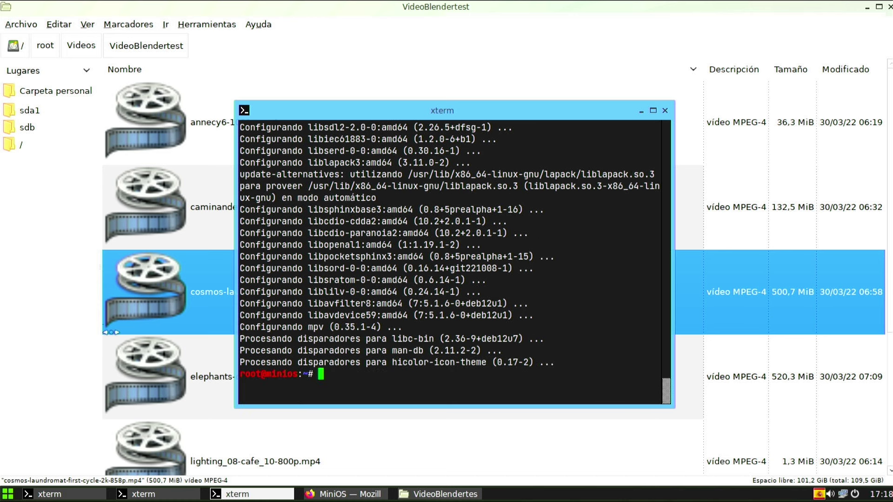
Step: Open cosmos-laundromat-first-cycle-2k-858p.mp4 from the file manager with mpv Media Player, without making it the default application
right_click(138, 266)
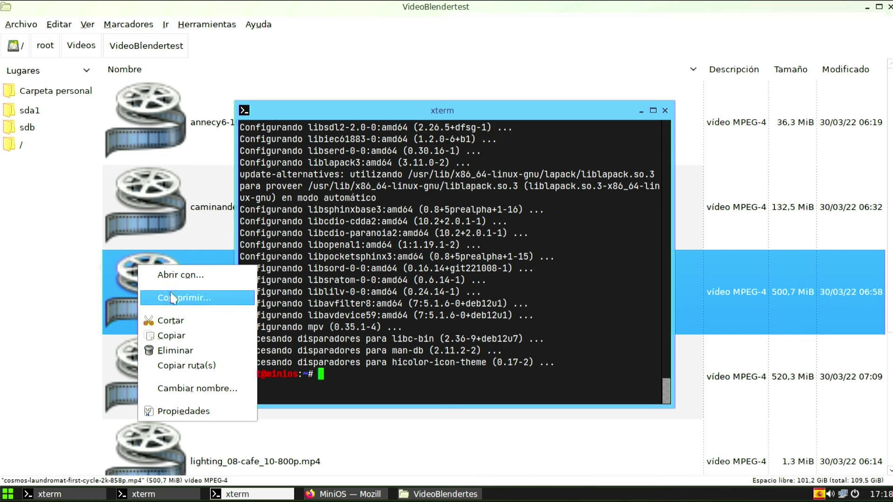
left_click(196, 277)
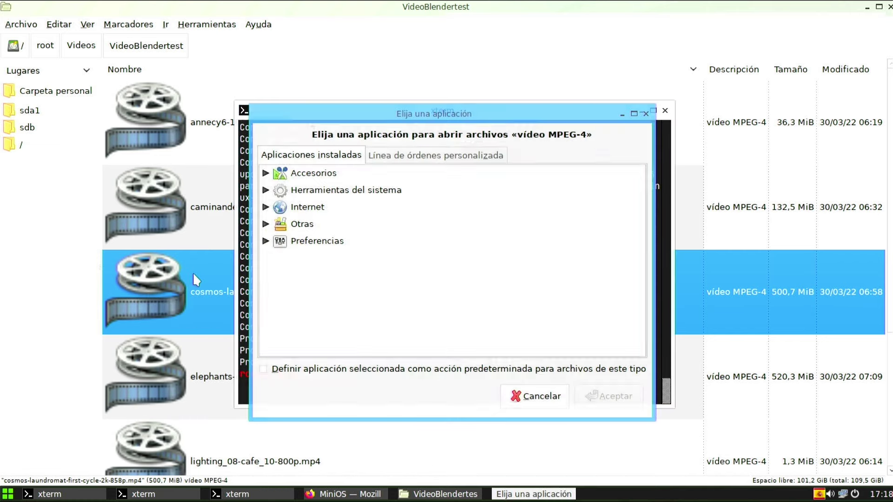
left_click(266, 189)
left_click(266, 190)
left_click(266, 174)
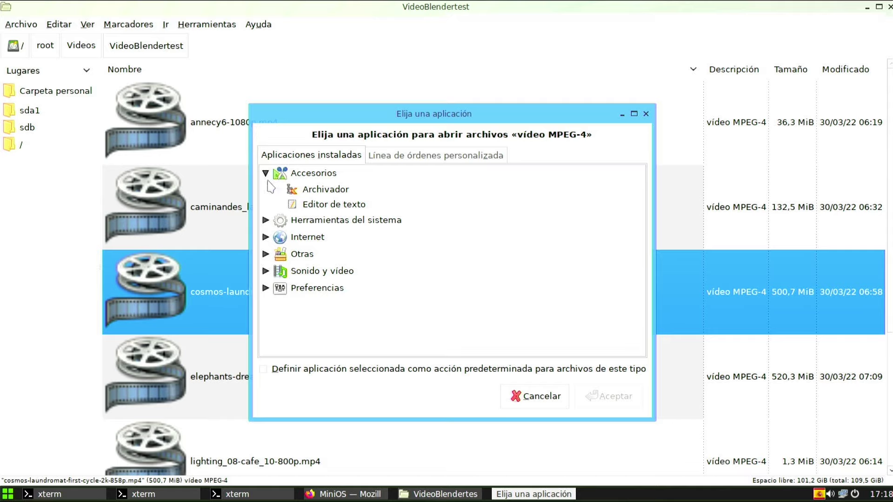
left_click(266, 271)
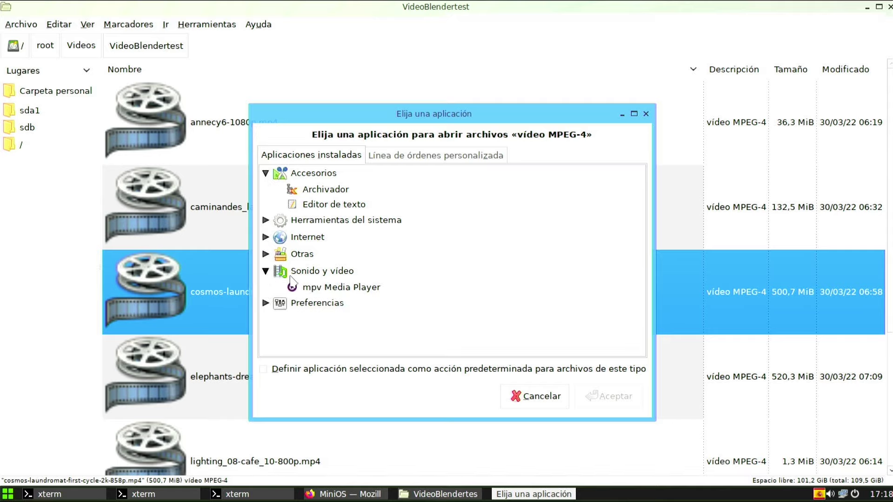
left_click(309, 288)
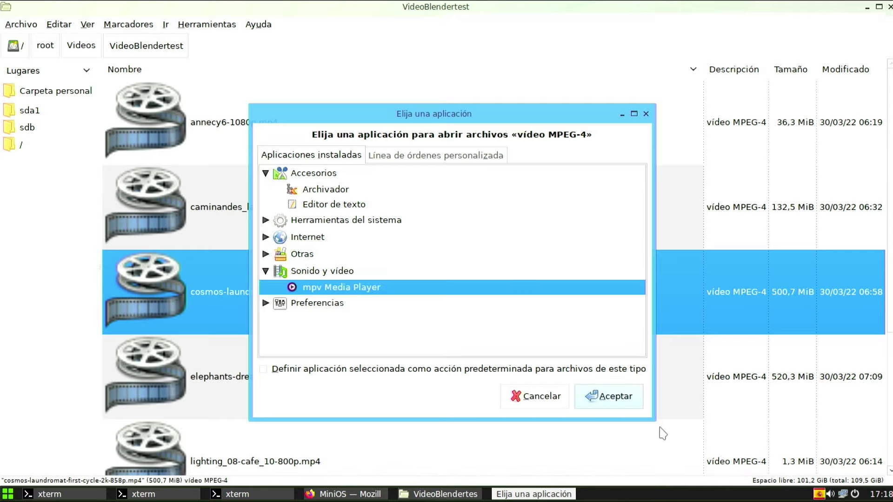
left_click(609, 395)
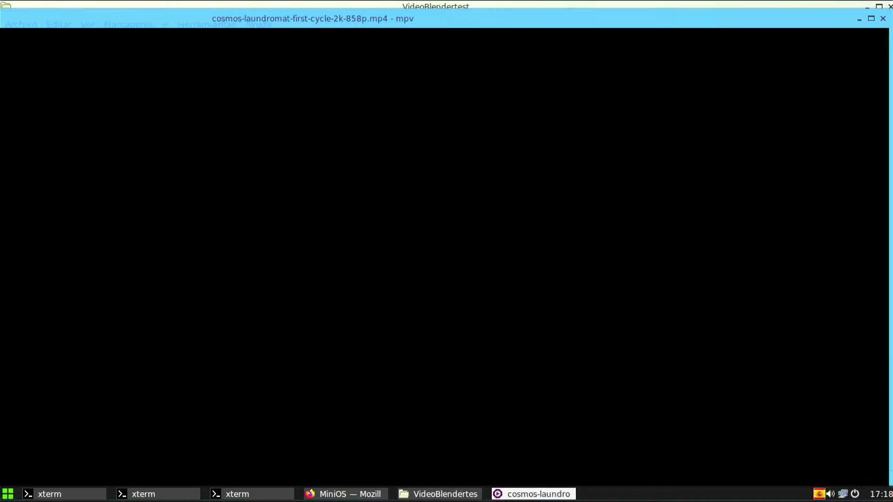
Step: Try maximizing and restoring the mpv window, and move and minimize it
left_click(871, 19)
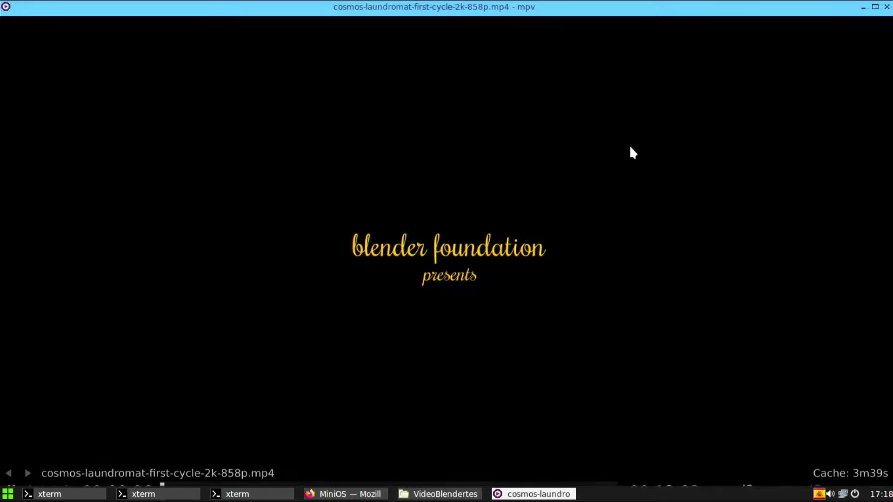
double_click(558, 10)
double_click(713, 114)
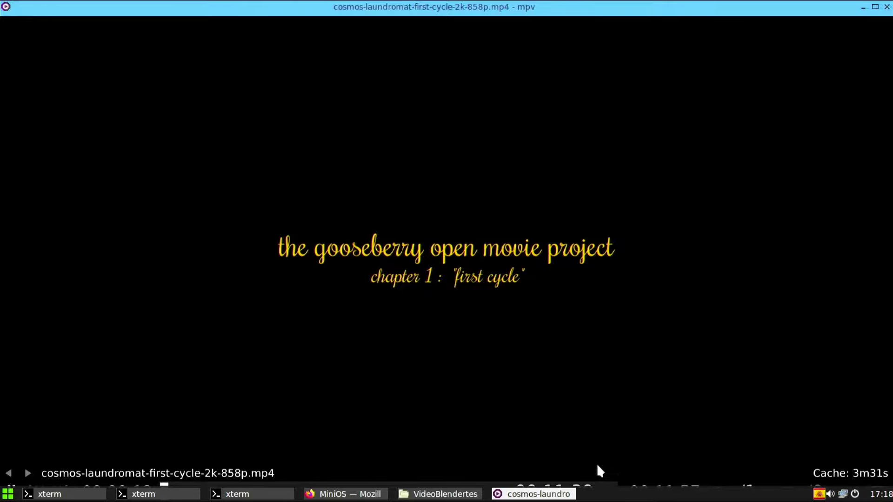
double_click(375, 7)
double_click(375, 62)
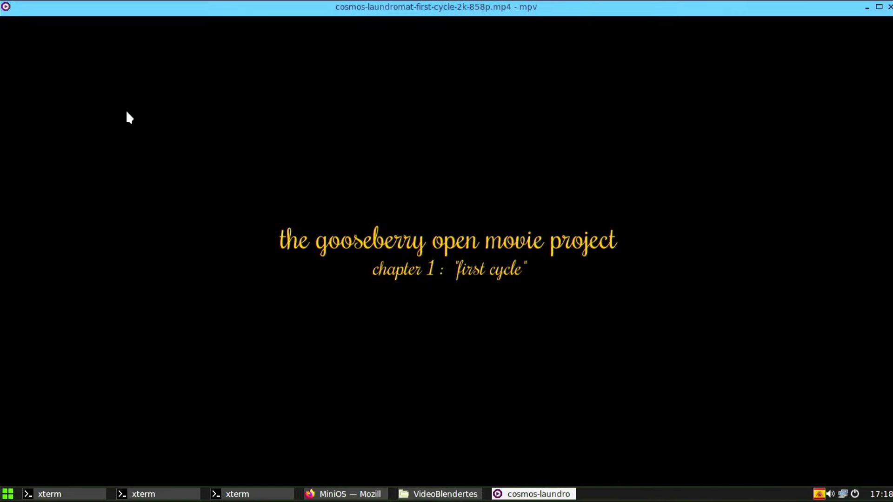
double_click(145, 9)
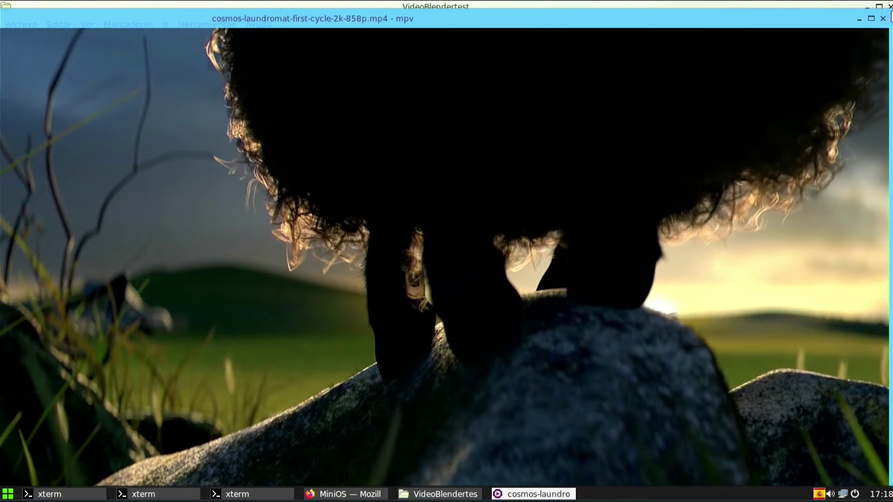
left_click_drag(396, 19, 640, 53)
left_click(638, 52)
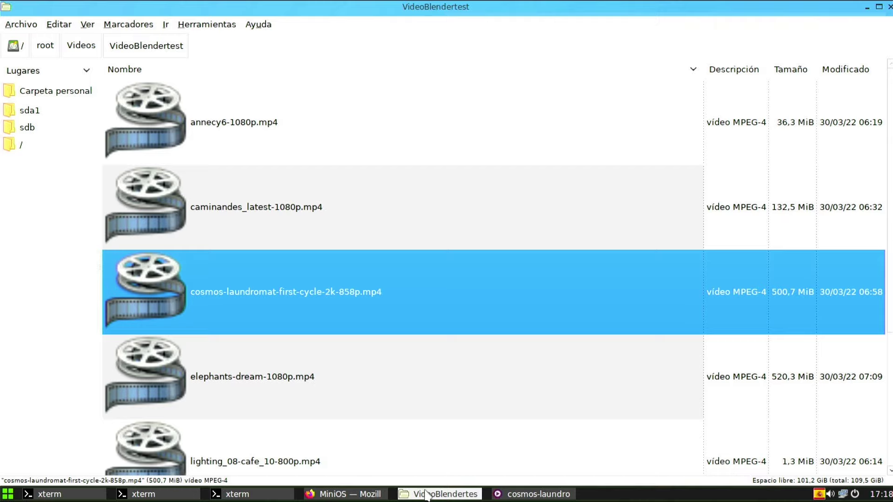
Step: Bring the mpv window back maximized and skip forward several times through the cosmos-laundromat video
right_click(510, 496)
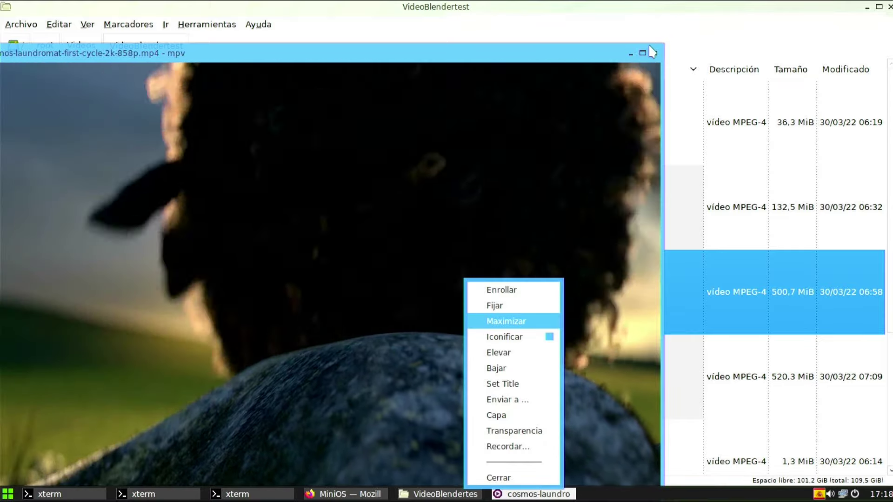
left_click(500, 321)
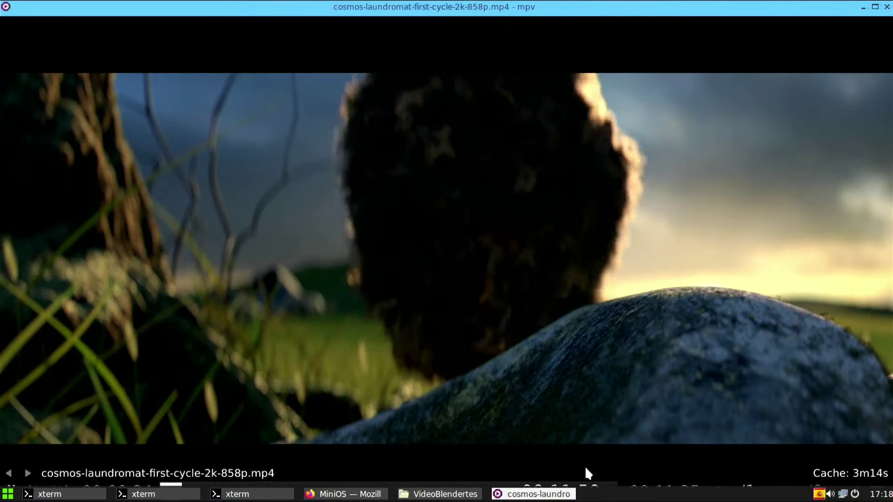
key("Right")
key("Right")
key("Right")
key("Right")
key("Right")
key("Right")
key("Right")
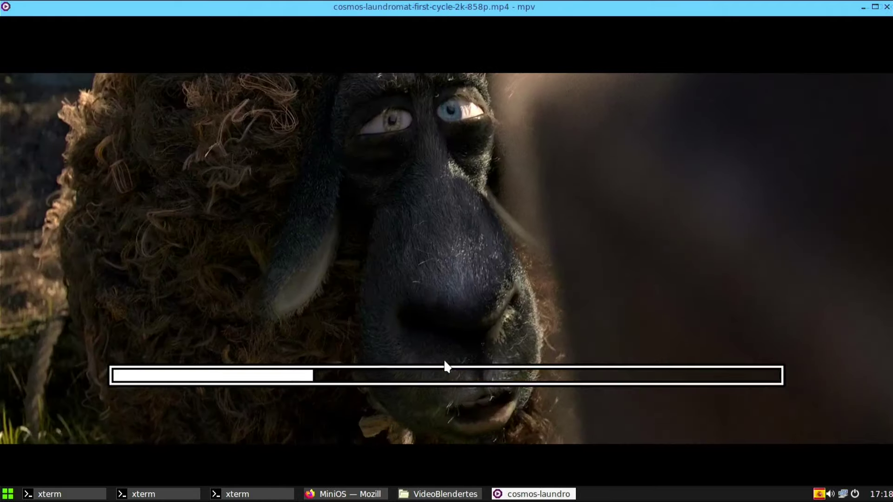
key("Right")
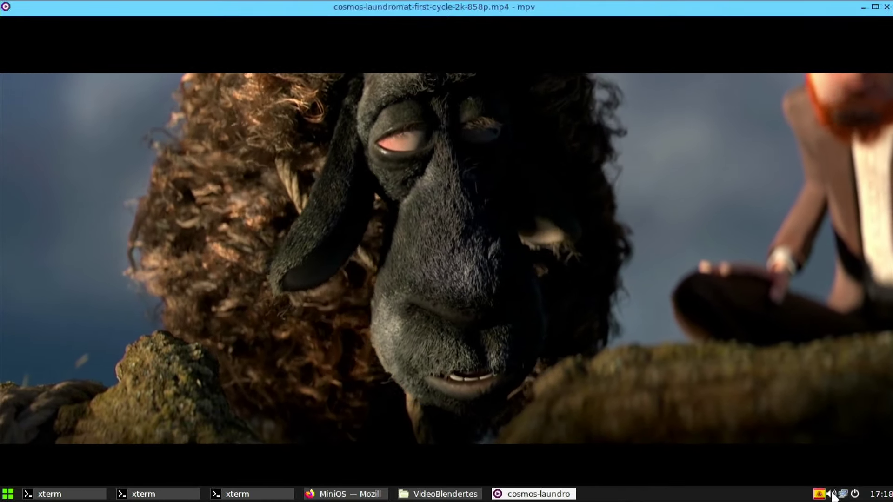
Step: In the volume control's preferences, try the default and HDA Intel HDMI devices, return to HDA Intel PCH, and set the channel to Center
mouse_move(833, 496)
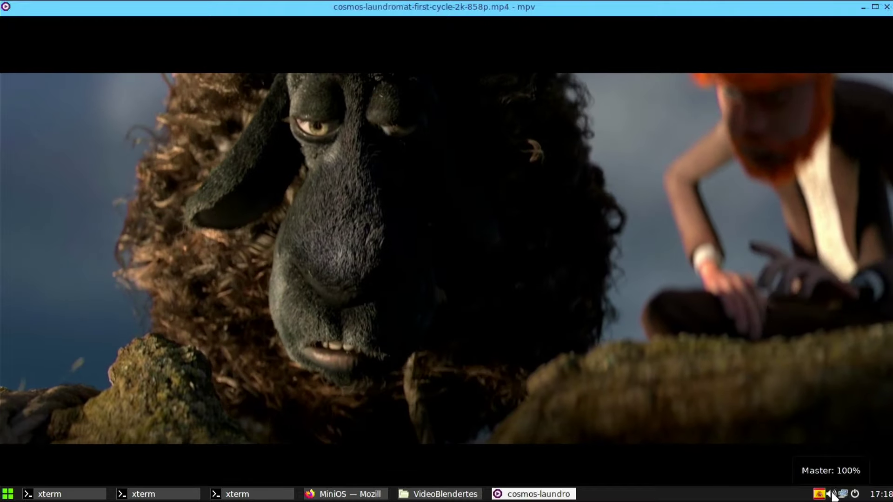
right_click(834, 496)
left_click(825, 448)
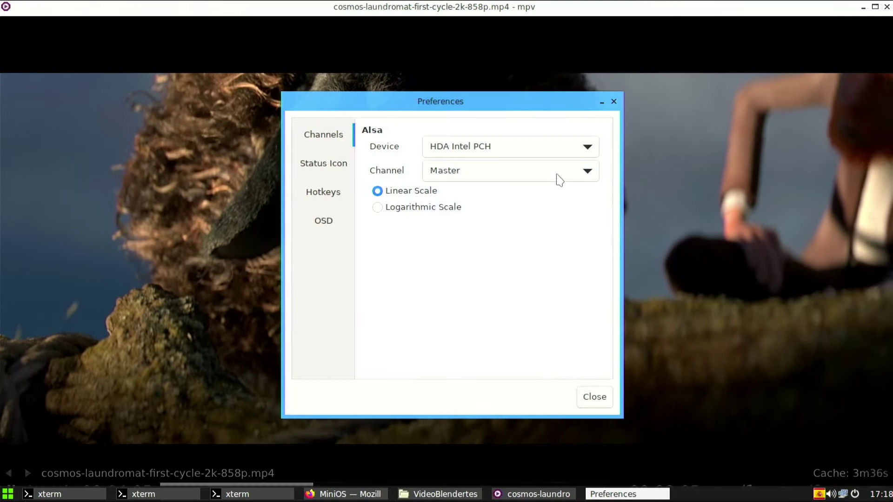
left_click(524, 147)
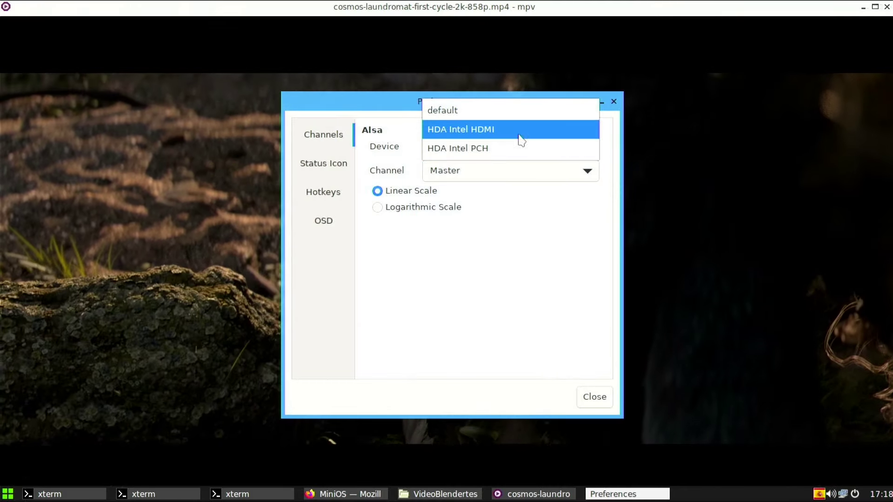
left_click(515, 111)
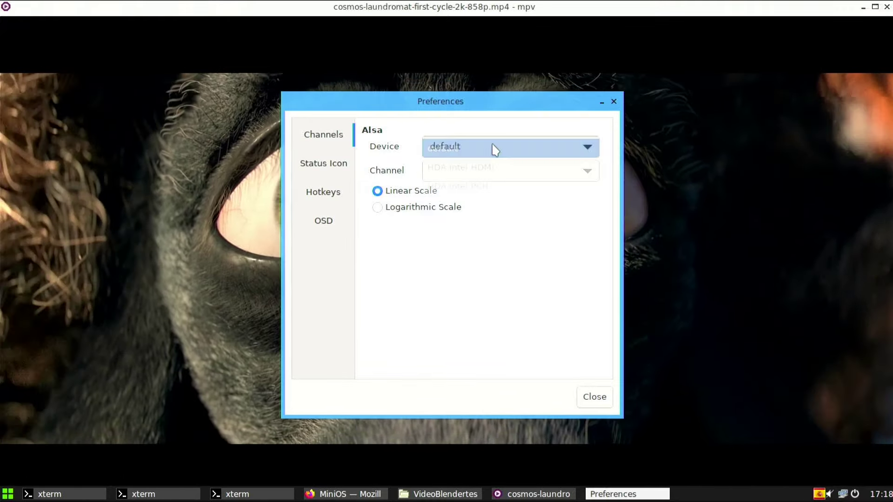
left_click(493, 147)
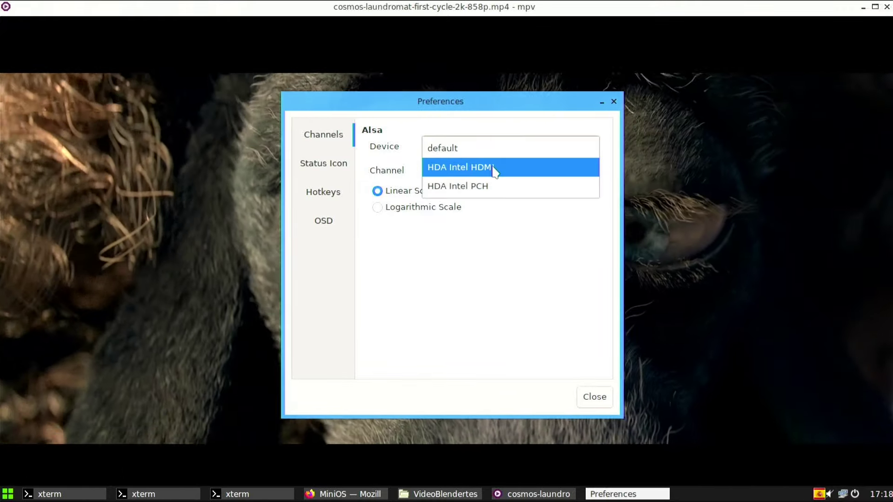
left_click(495, 172)
left_click(488, 149)
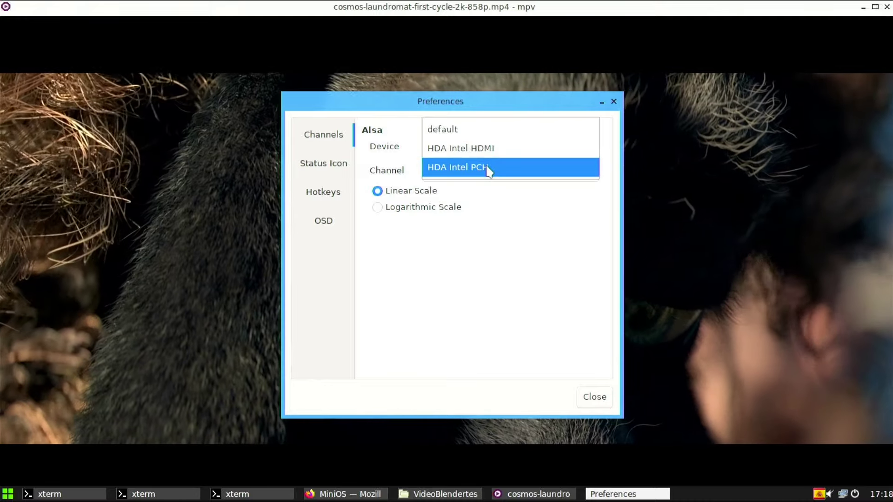
left_click(488, 169)
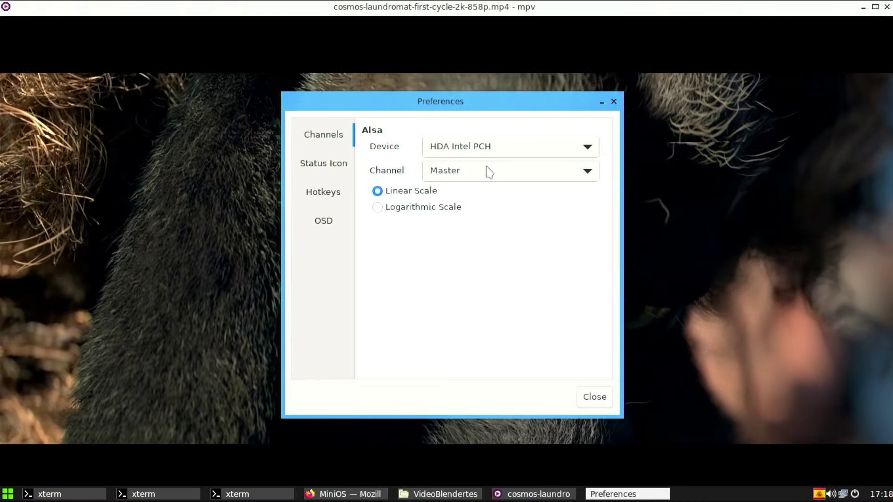
left_click(489, 173)
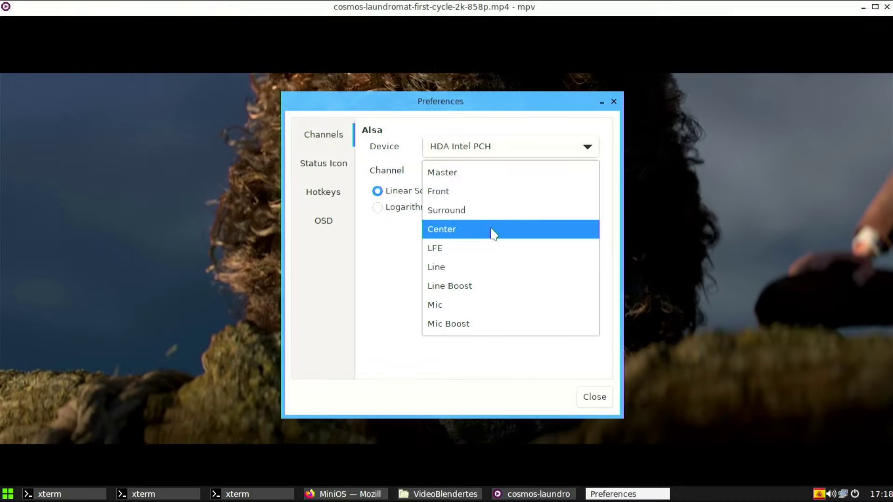
left_click(598, 398)
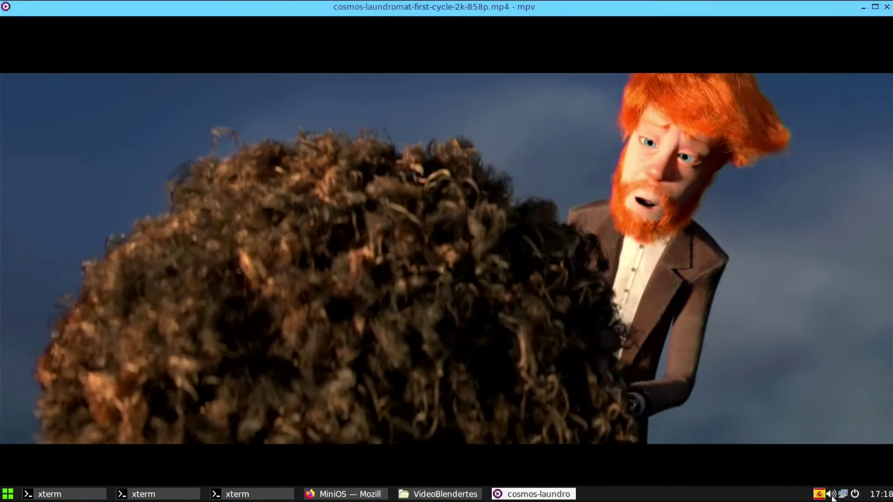
Step: Open the external mixer, move its window over the upper part of the video, and select the HDA Intel PCH sound card
right_click(832, 495)
left_click(812, 430)
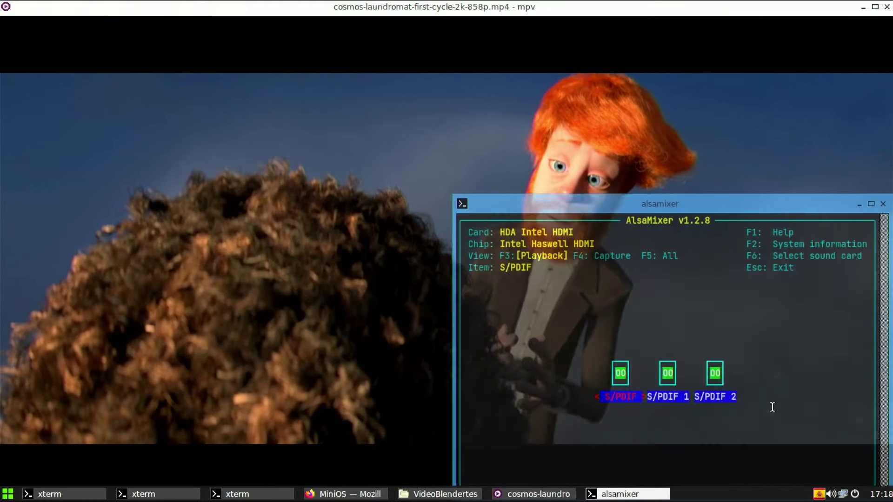
left_click_drag(671, 209, 329, 72)
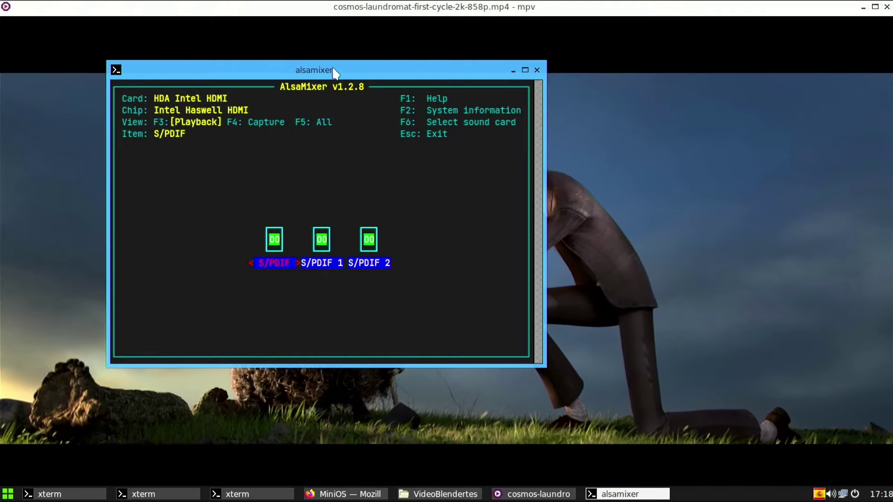
key("F6")
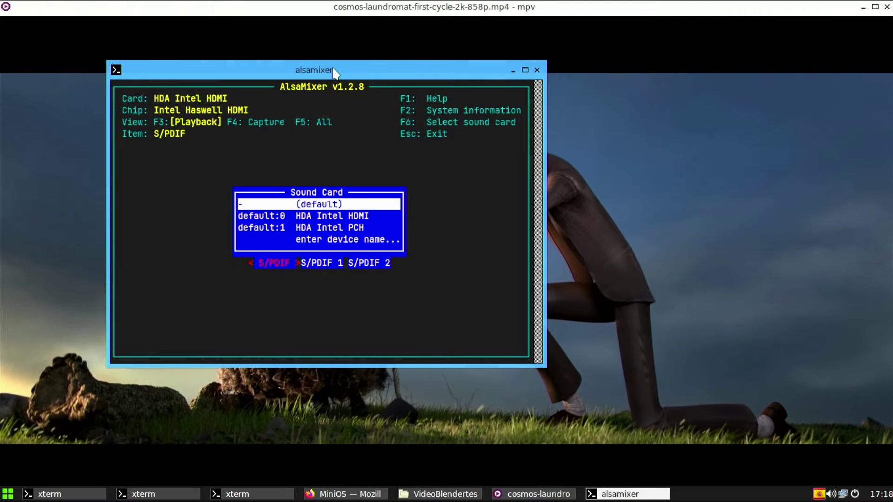
key("Return")
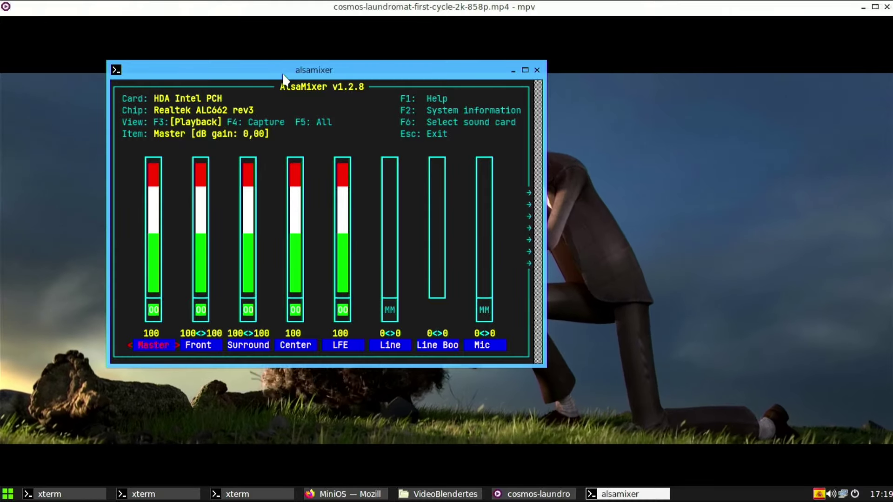
Step: Check the sound card's capture and playback levels in AlsaMixer, and exit the mixer
key("F4")
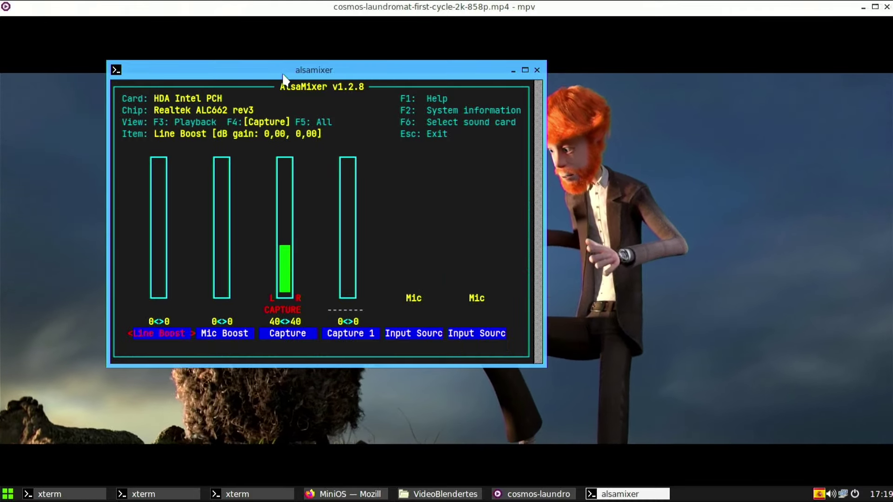
key("F3")
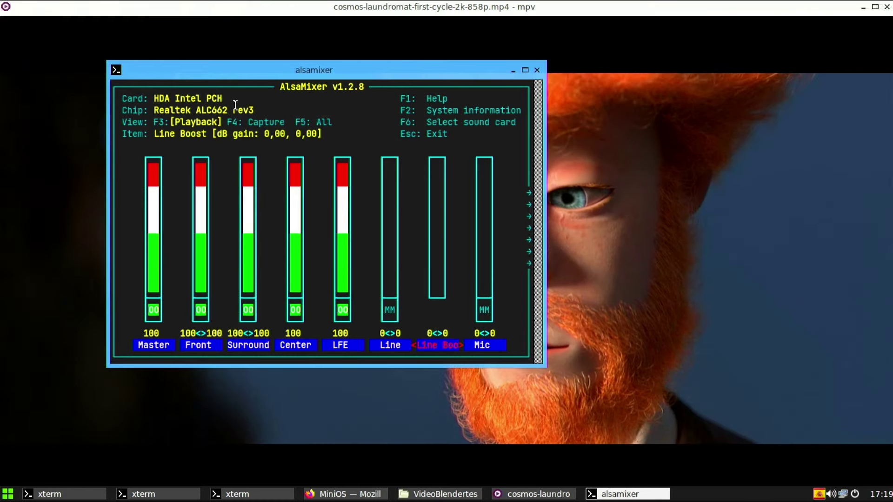
key("Escape")
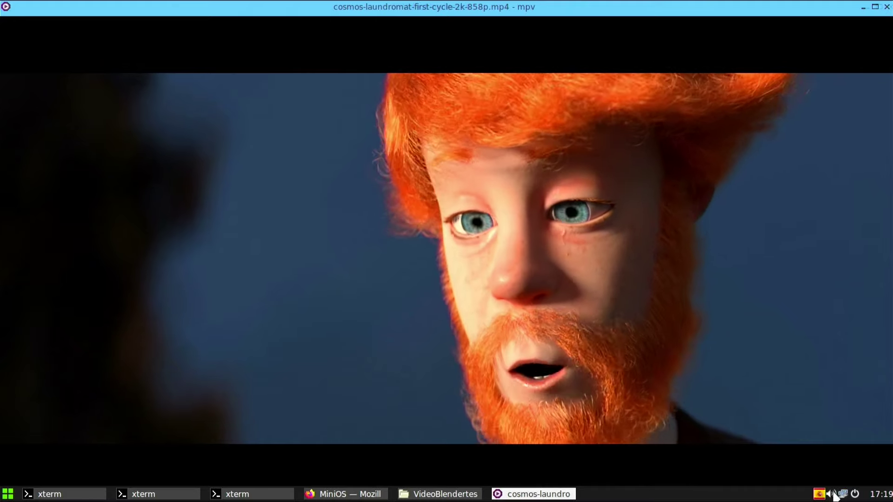
Step: Review the channel, status icon and hotkey settings in the volume control's preferences, and close them
right_click(842, 496)
left_click(827, 450)
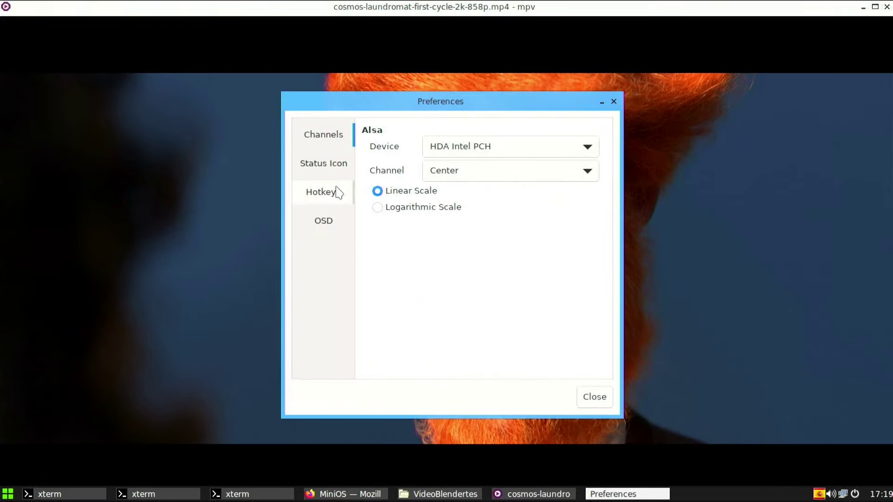
left_click(341, 171)
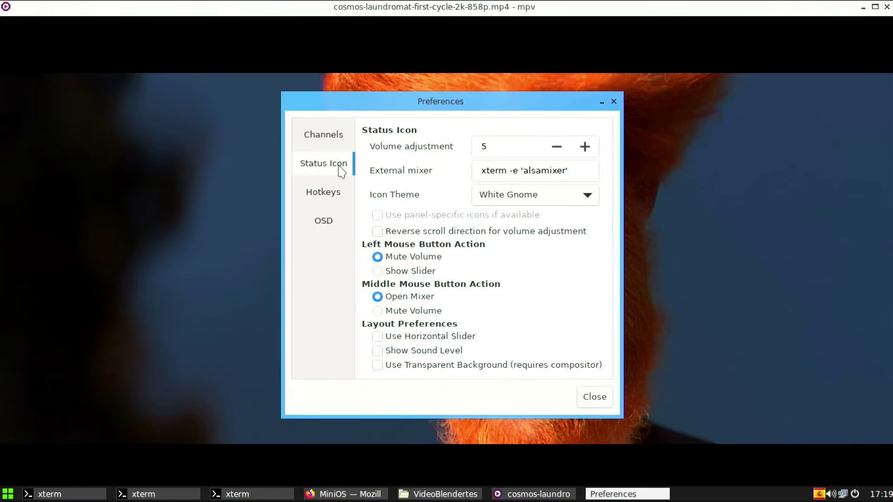
left_click(342, 197)
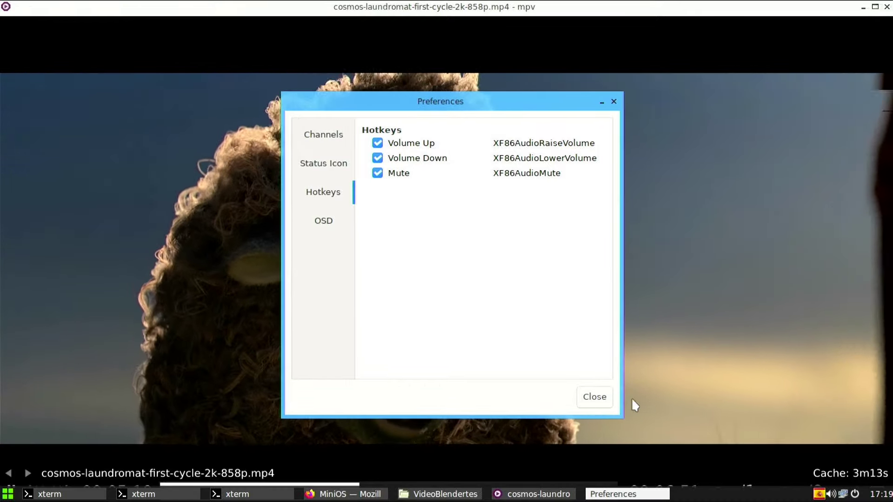
left_click(595, 397)
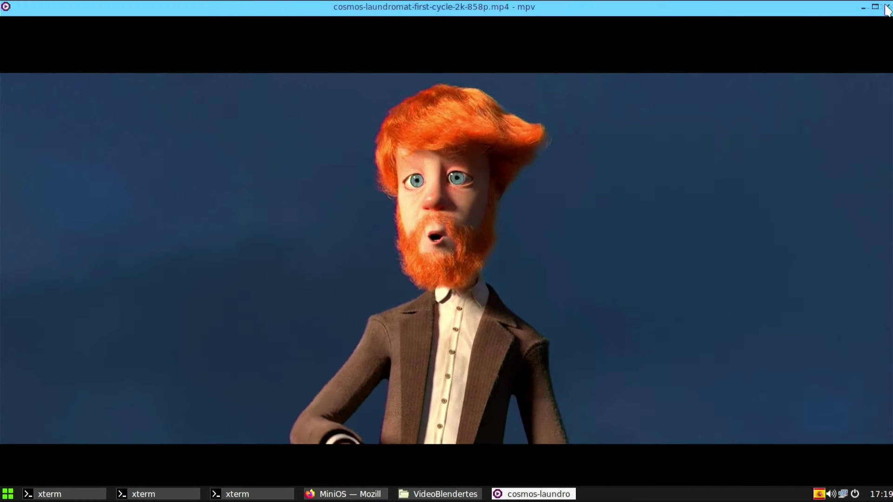
Step: Close the mpv player and the VideoBlendertest file manager window
left_click(887, 8)
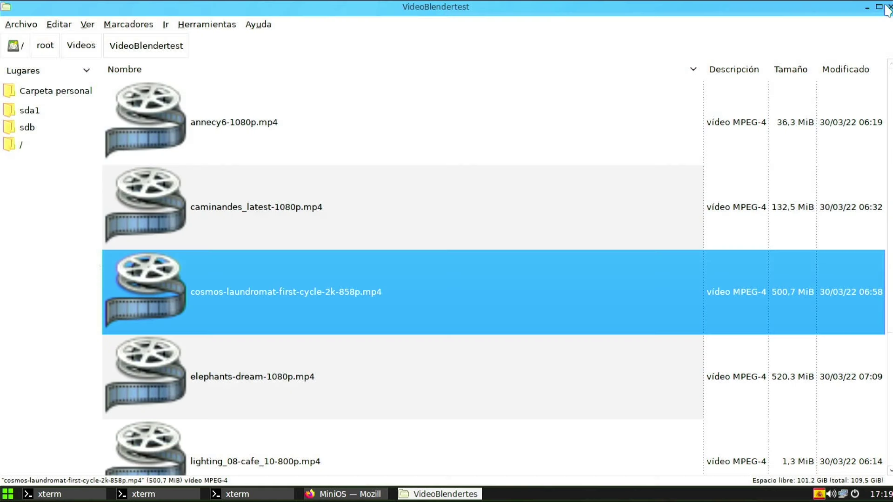
left_click(890, 7)
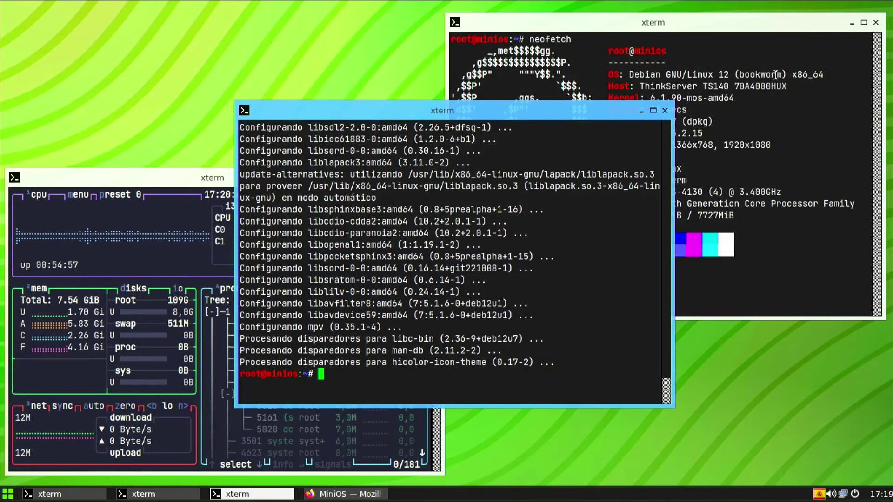